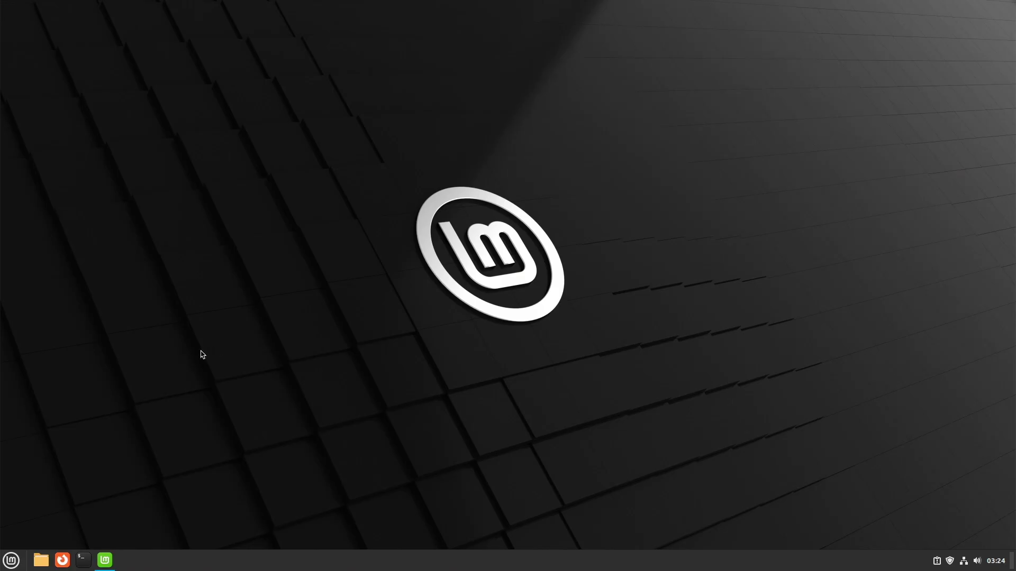
# Refresh Update Manager, install the pending bind9 update with the admin password, and open its Preferences
pyautogui.click(950, 561)
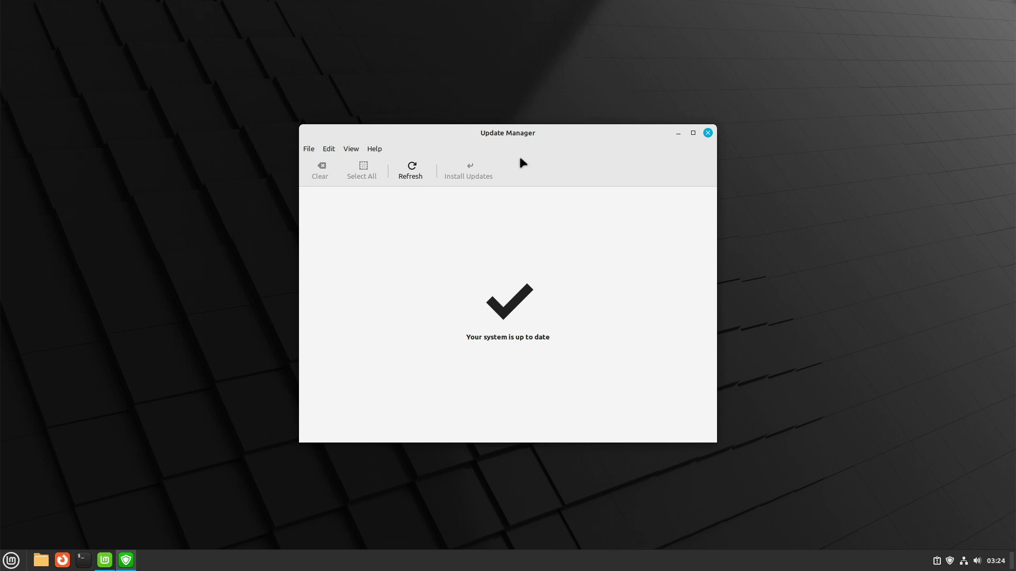
pyautogui.click(409, 166)
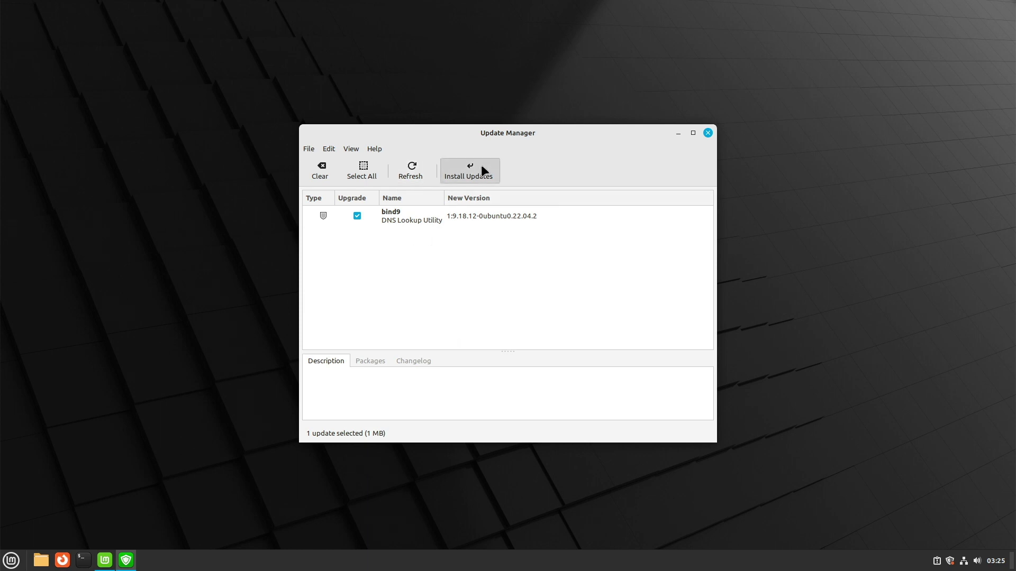
pyautogui.click(481, 165)
pyautogui.press('Return')
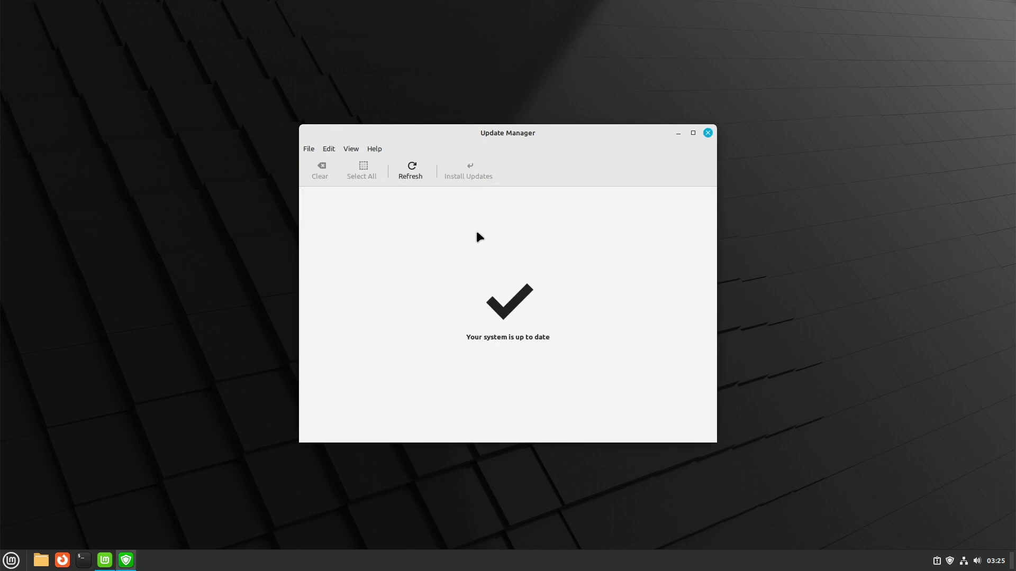
pyautogui.click(329, 149)
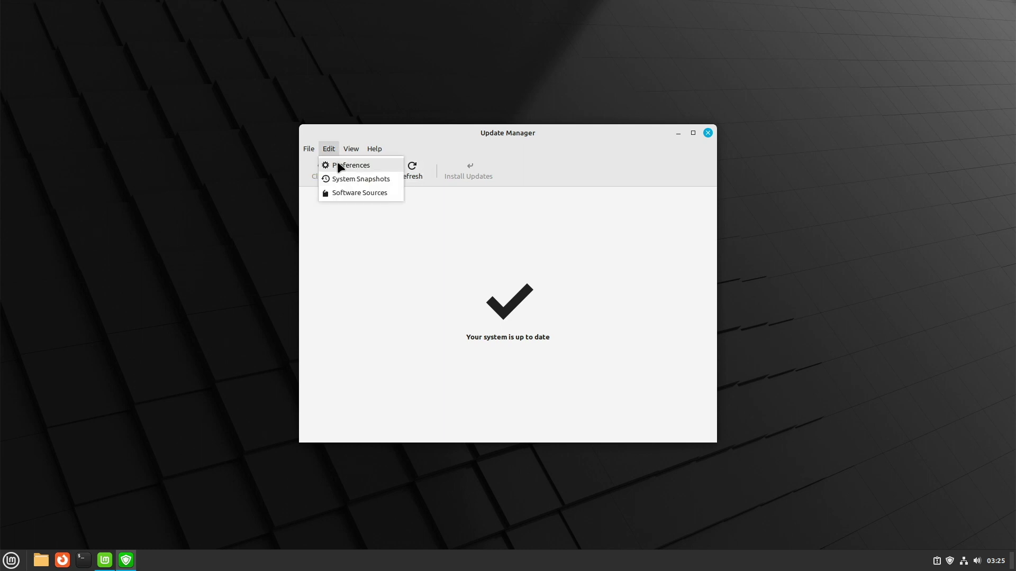
pyautogui.click(339, 166)
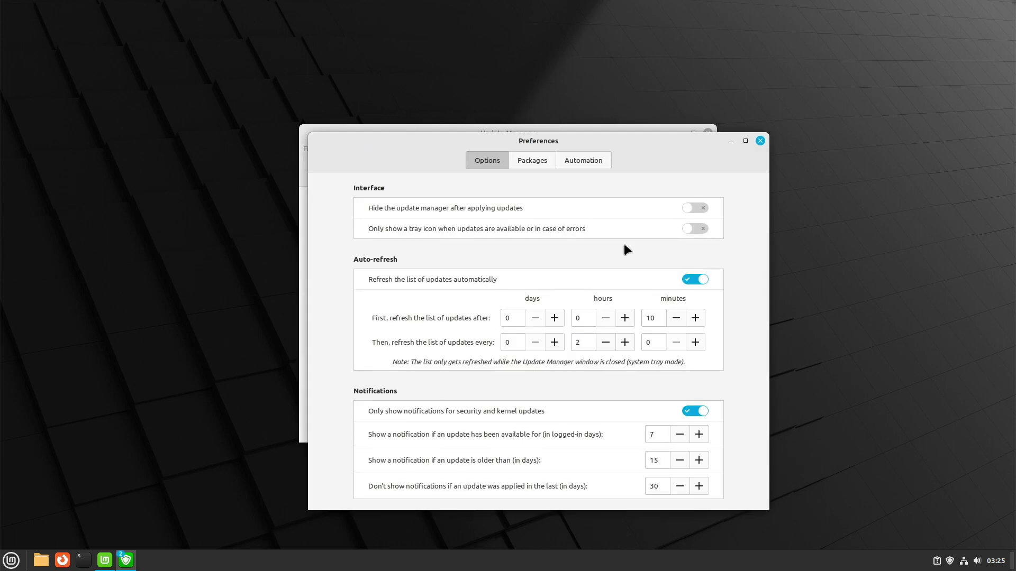
# View the Automation settings of the update preferences, then close the system information window
pyautogui.click(586, 158)
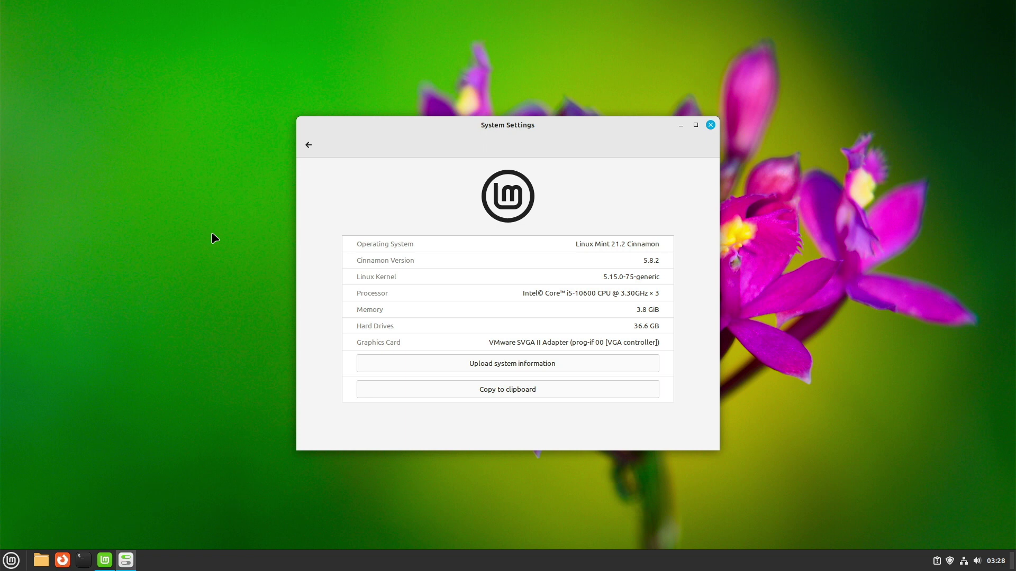
pyautogui.click(710, 126)
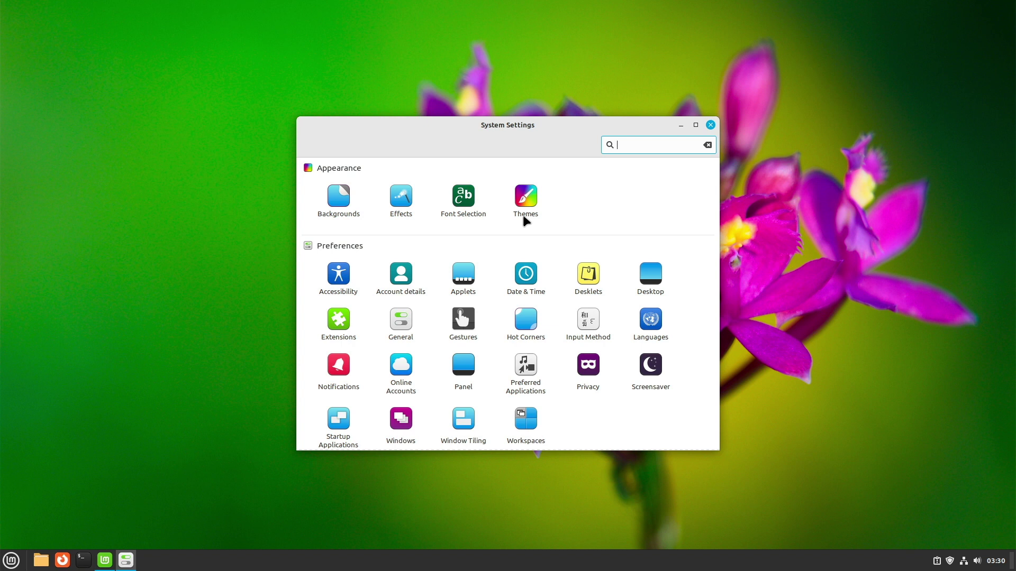
# In Themes, try the Mint-L and Mint-X styles, return to Mint-Y, and open the Home folder
pyautogui.click(512, 200)
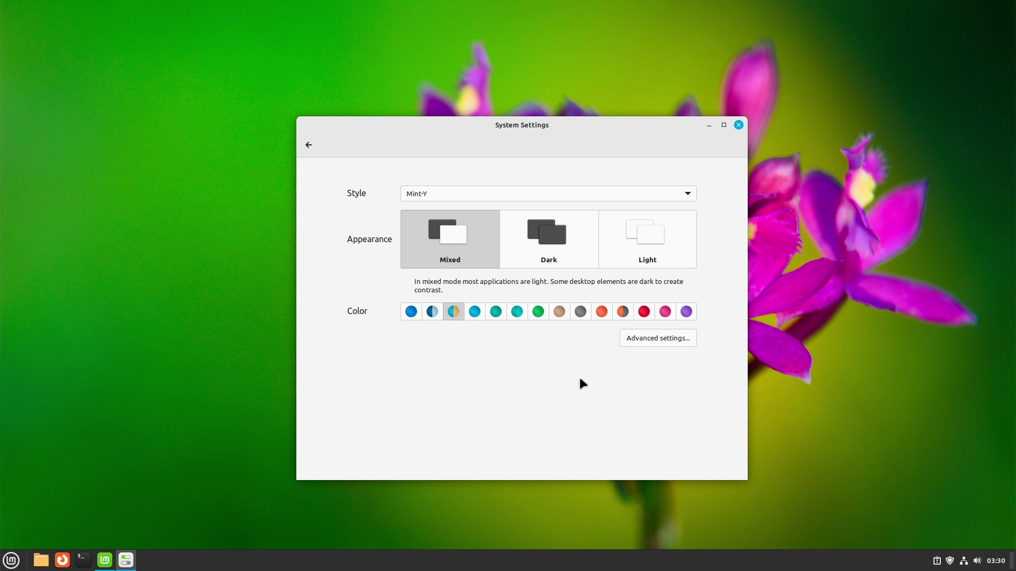
pyautogui.click(565, 192)
pyautogui.click(534, 164)
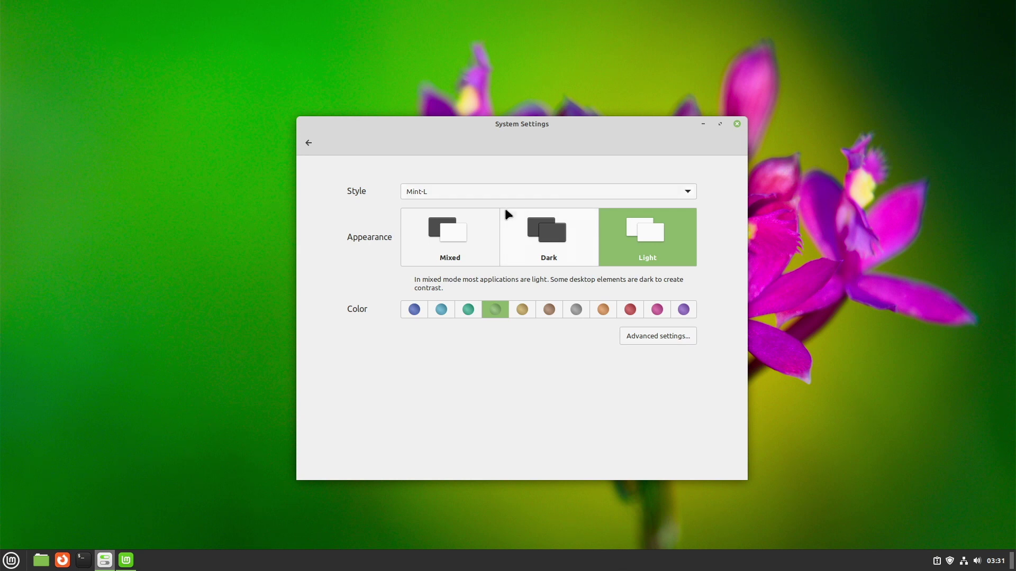
pyautogui.click(507, 193)
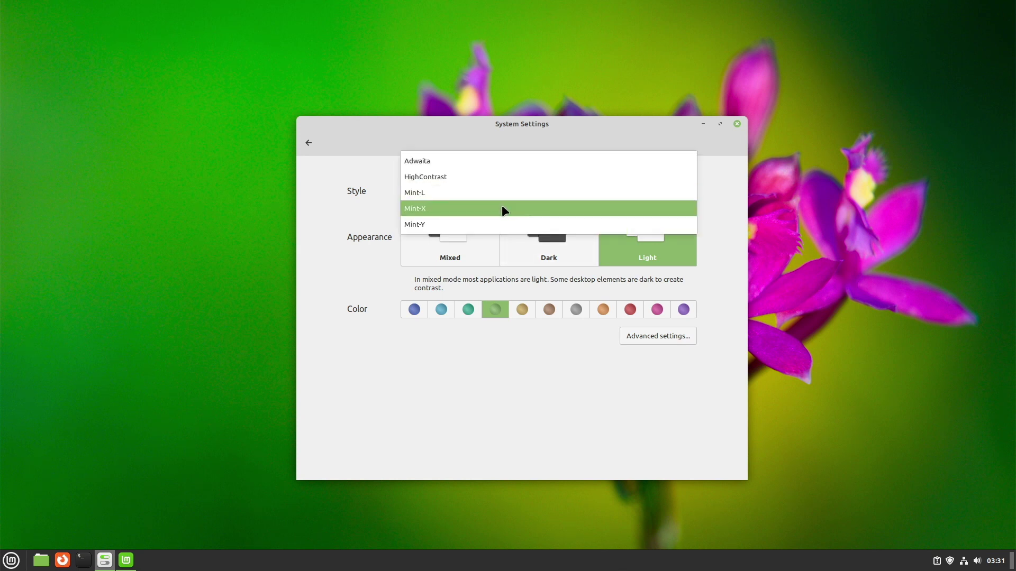
pyautogui.click(503, 210)
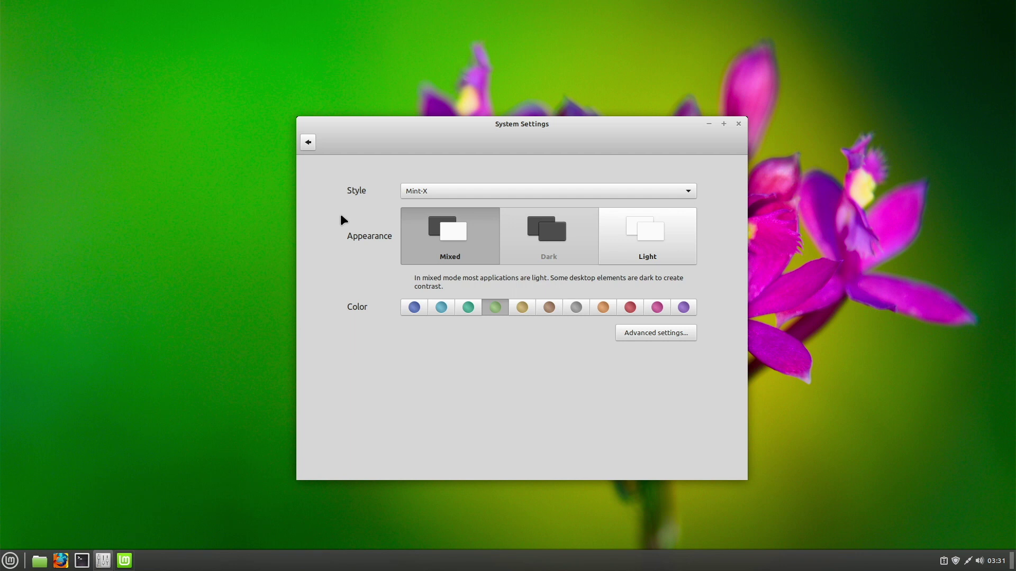
pyautogui.press('Down')
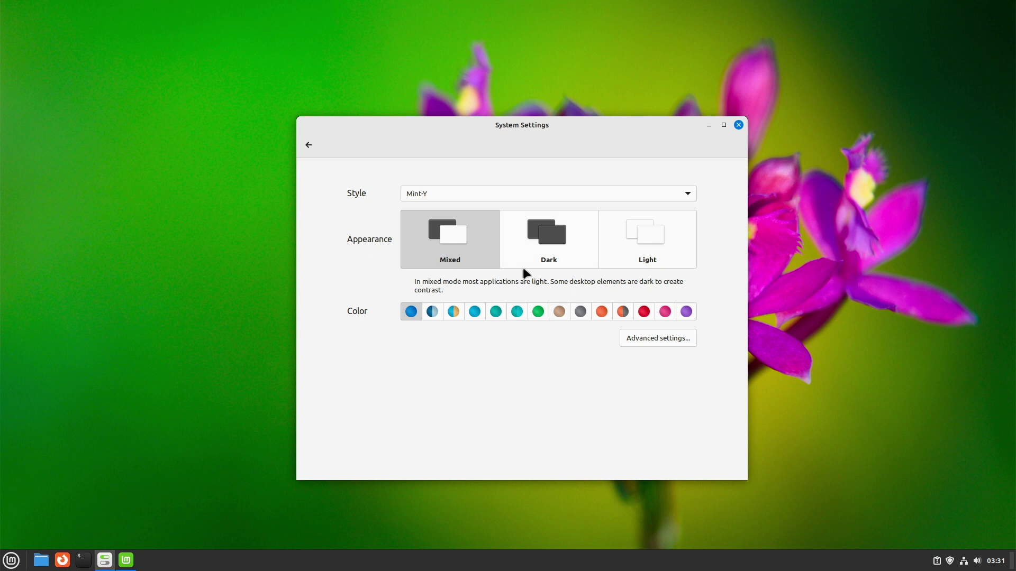
pyautogui.click(41, 560)
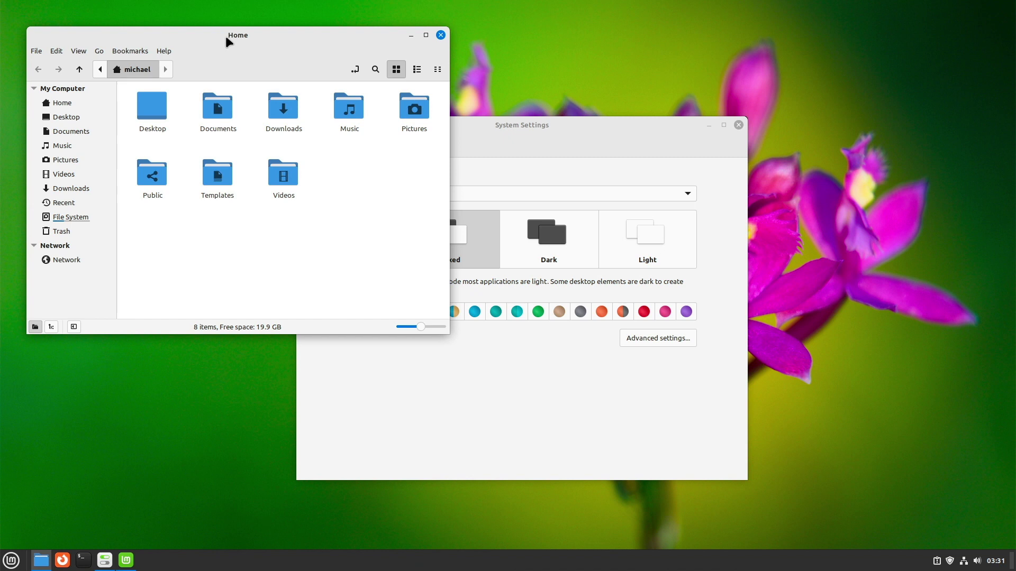
# Move Settings beside the Home folder, preview Dark and Light, return to Mixed, and pick a lighter-blue accent
pyautogui.click(695, 131)
pyautogui.moveTo(695, 127); pyautogui.dragTo(685, 91)
pyautogui.click(733, 215)
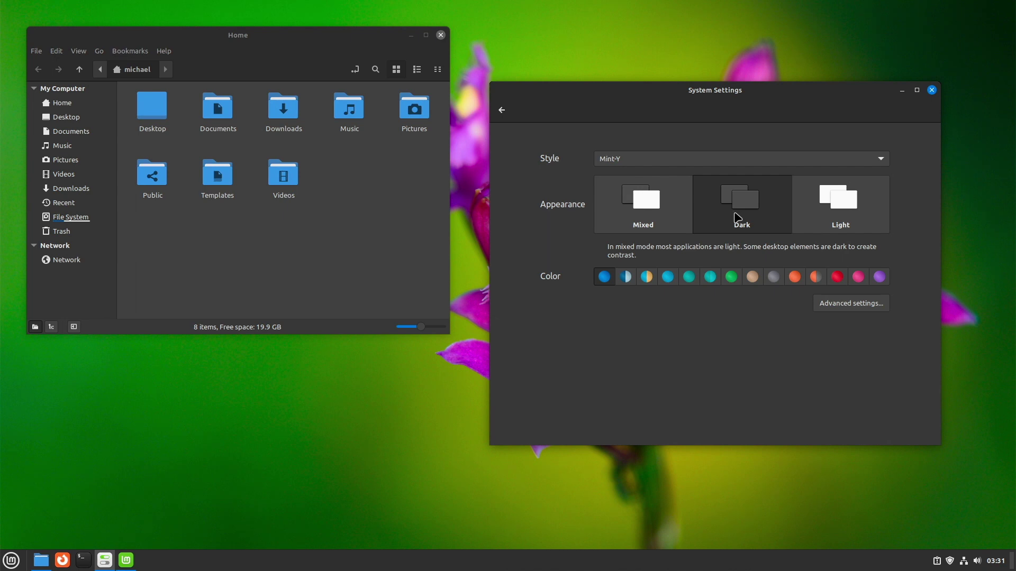
pyautogui.click(819, 217)
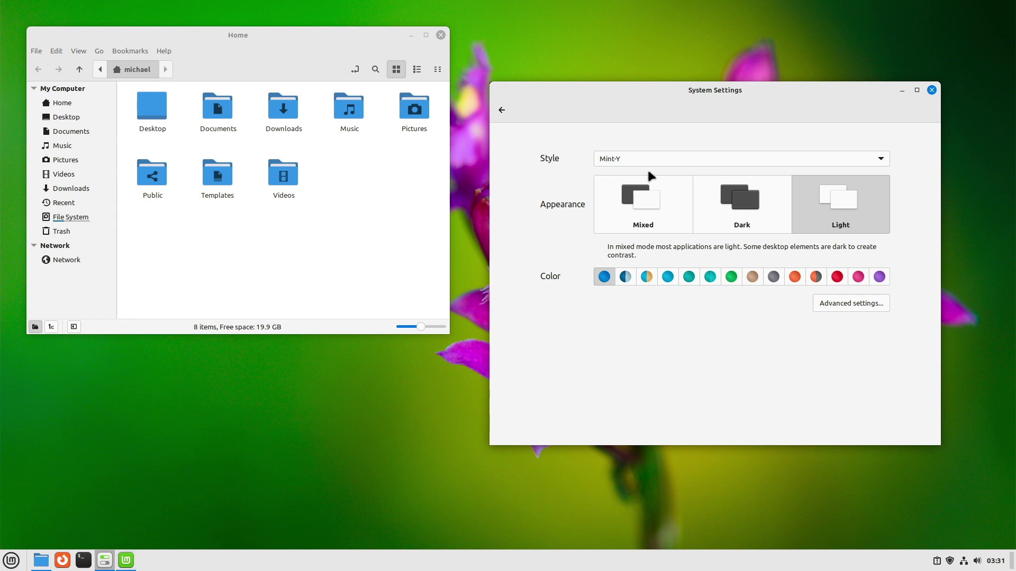
pyautogui.click(642, 211)
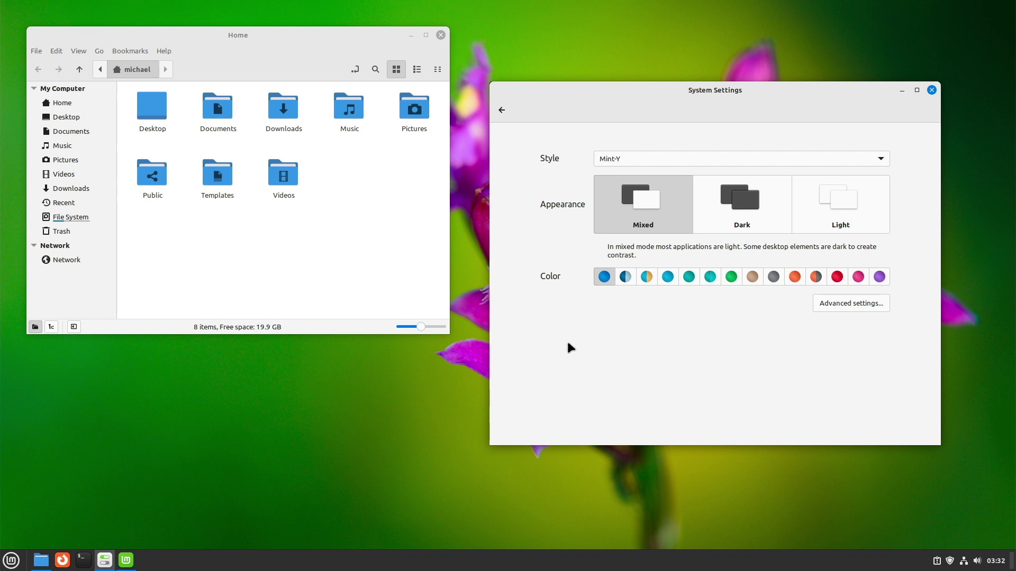
pyautogui.click(628, 278)
# Try the yellow, cyan, teal, green, sand and grey accent colours
pyautogui.click(645, 279)
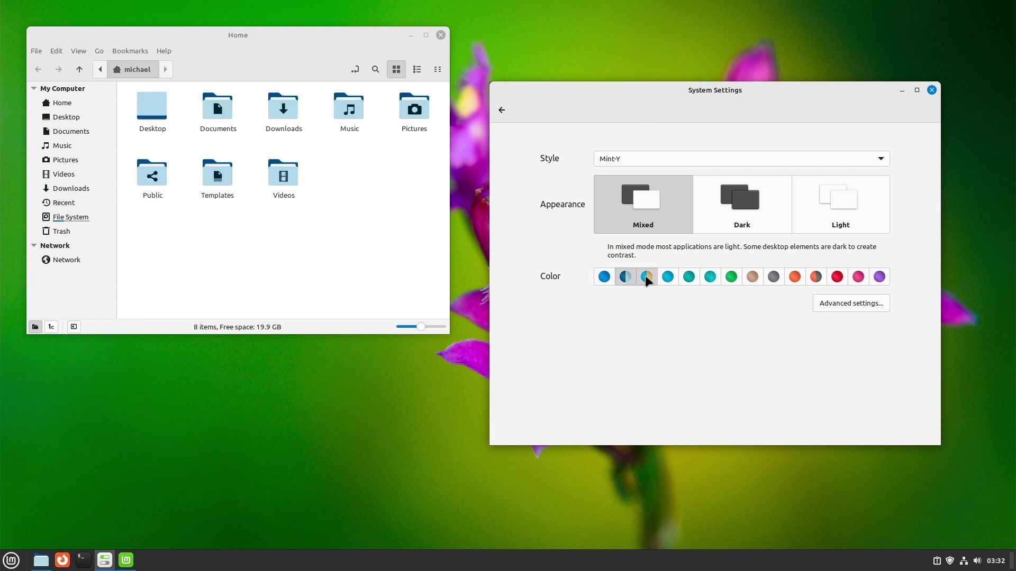
pyautogui.click(669, 278)
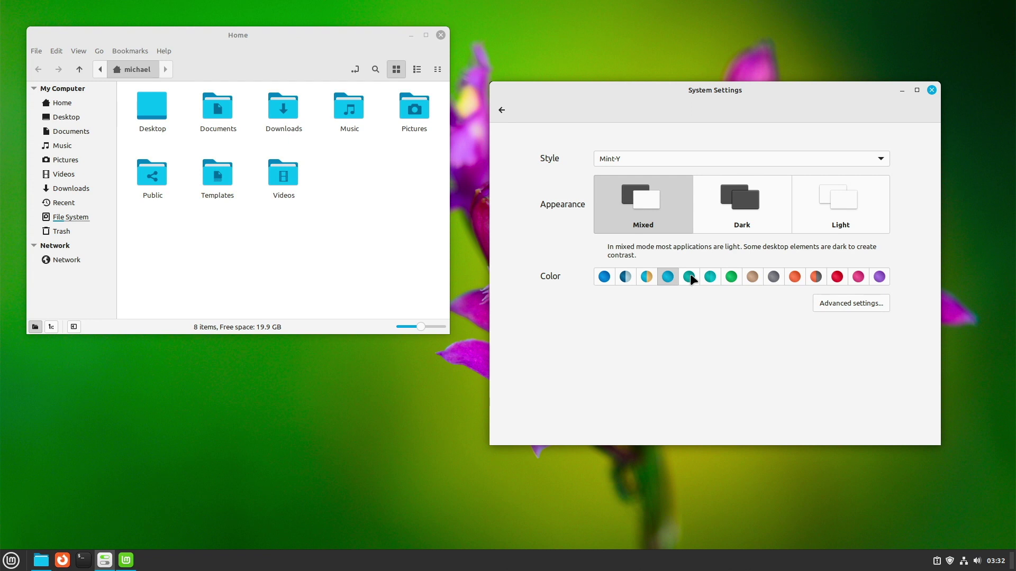
pyautogui.click(689, 278)
pyautogui.click(710, 277)
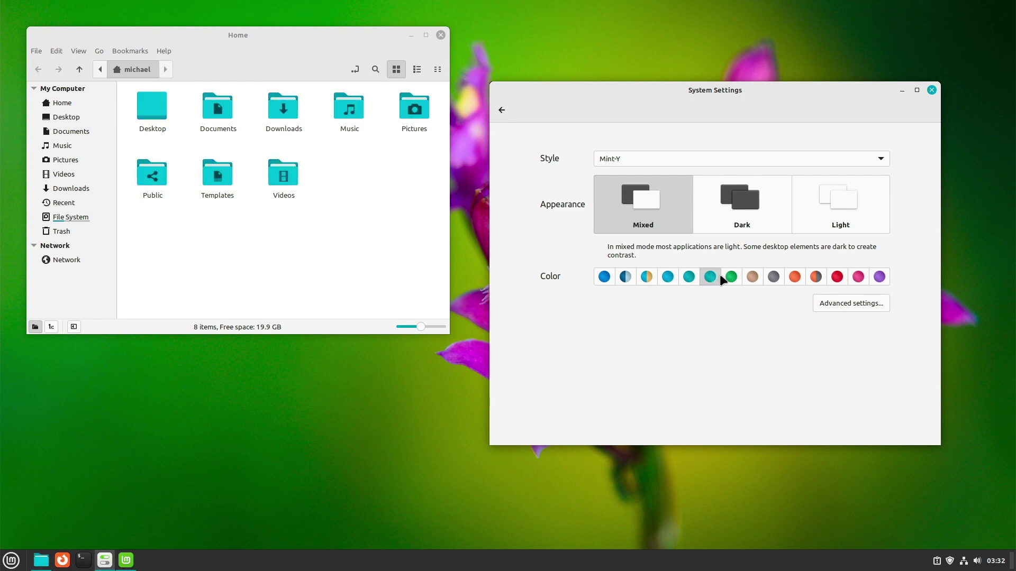
pyautogui.click(731, 277)
pyautogui.click(751, 279)
pyautogui.click(773, 279)
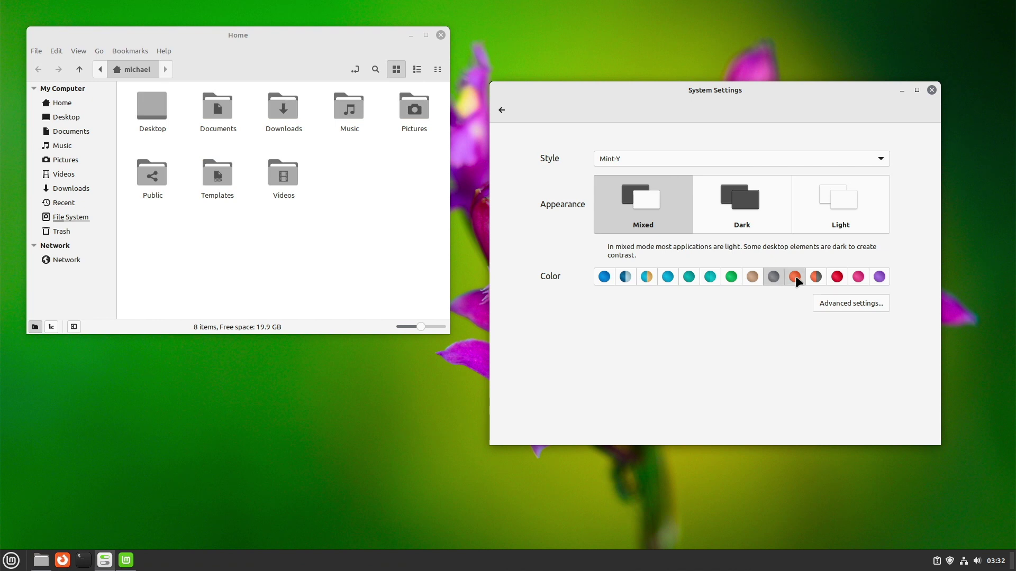
# Try the orange, red, pink and purple accents, return to blue, and open Advanced settings
pyautogui.click(795, 277)
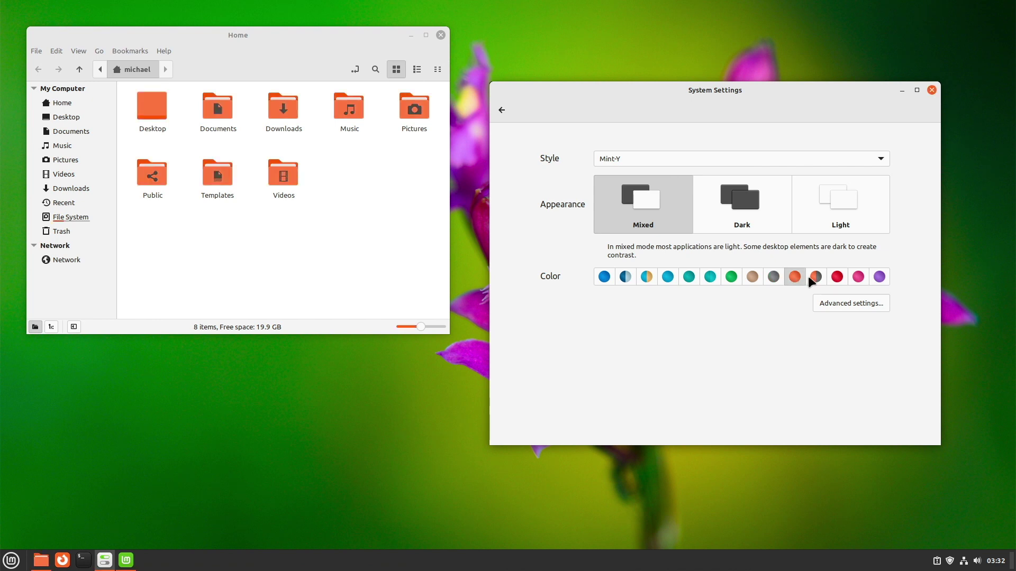
pyautogui.click(837, 278)
pyautogui.click(858, 277)
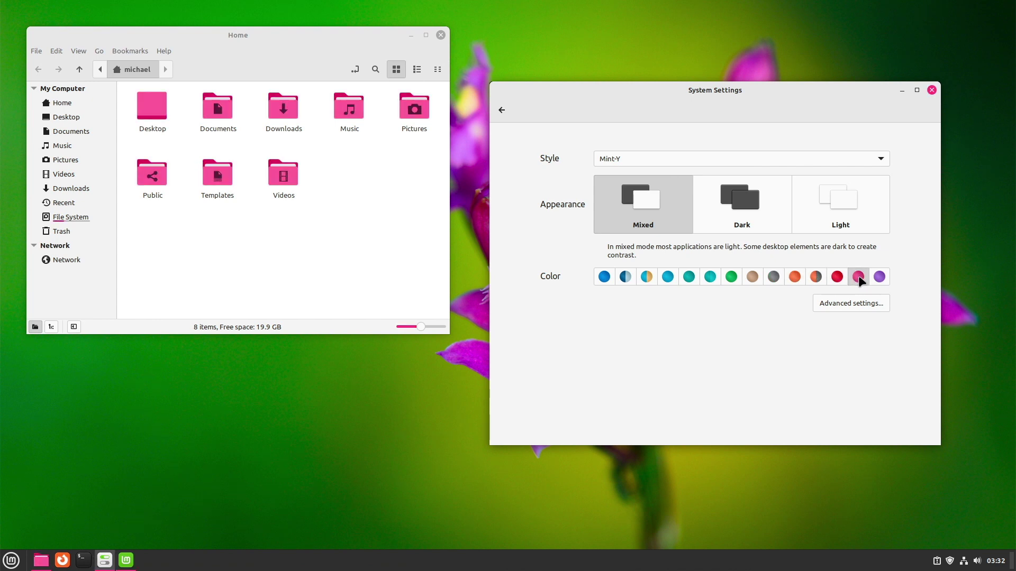
pyautogui.click(879, 277)
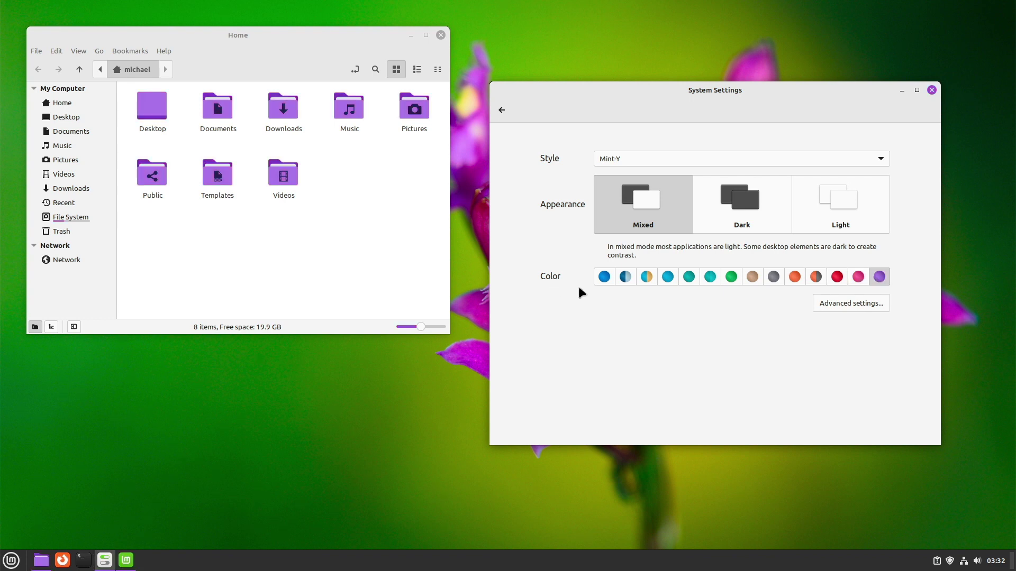
pyautogui.click(604, 277)
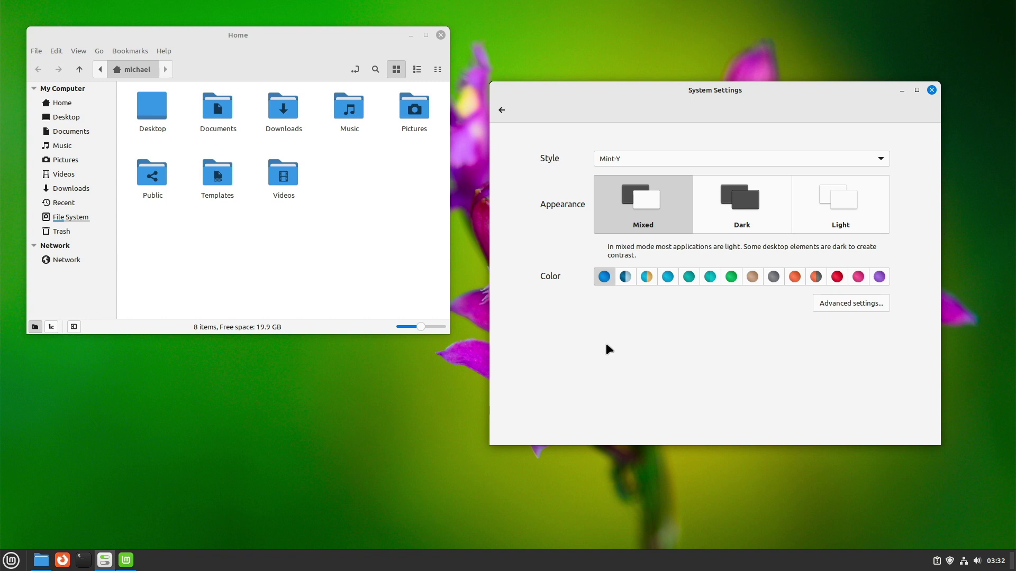
pyautogui.click(859, 306)
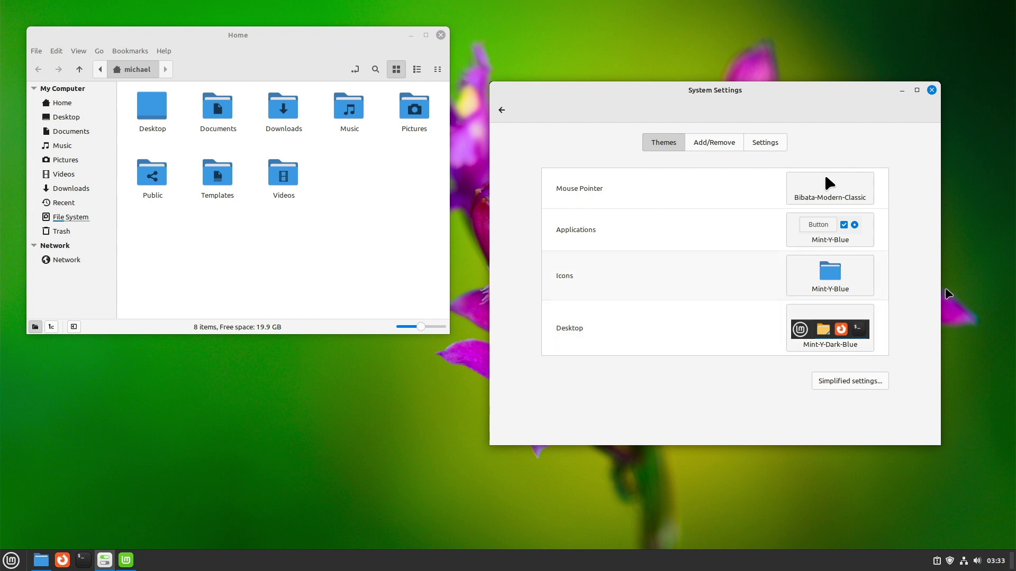
# Switch the theme page back to Simplified settings
pyautogui.click(883, 385)
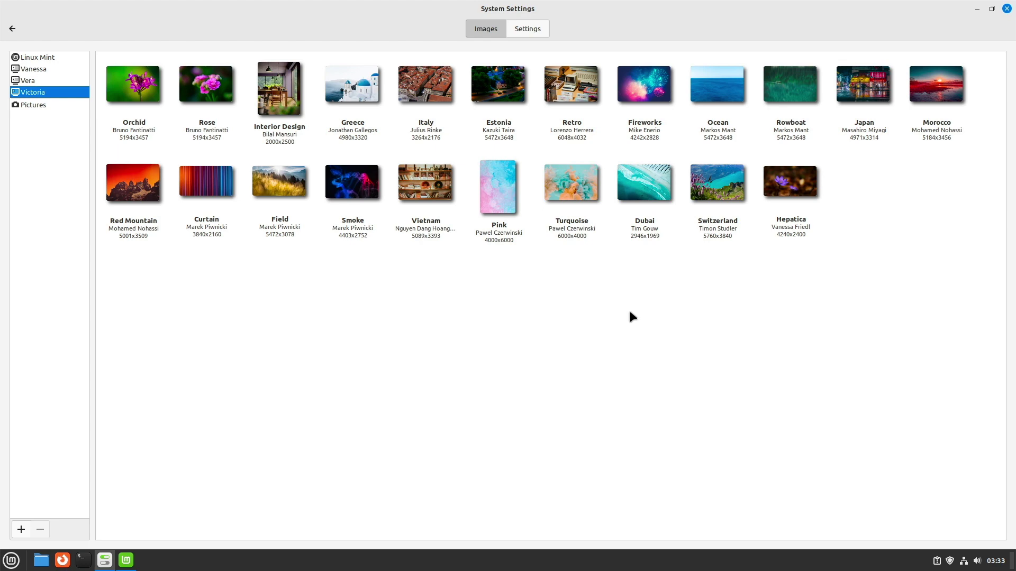
# Restore the maximized System Settings window to normal size with Super+Down
pyautogui.press('super+Down')
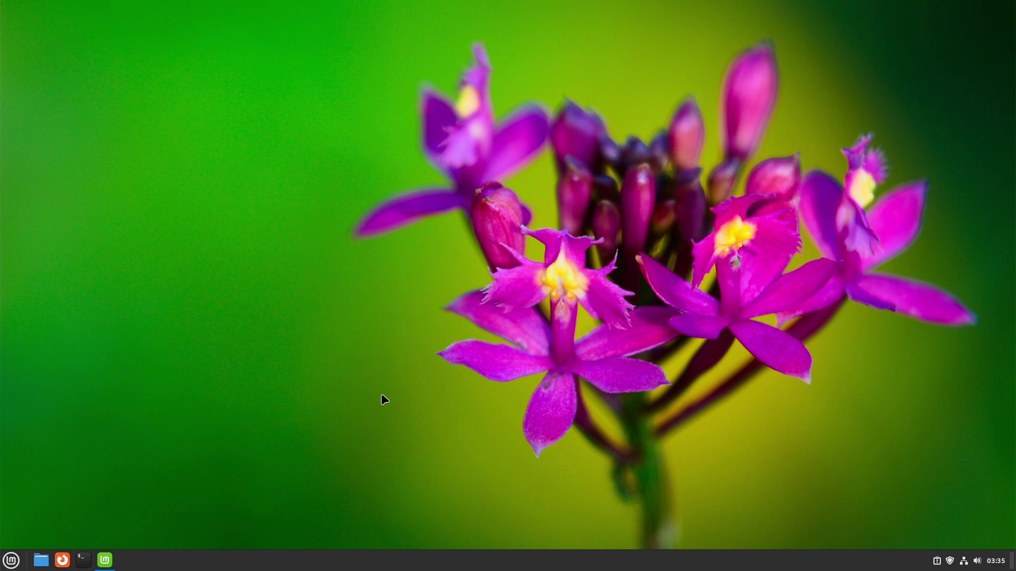
# Open the Mint applications menu to start Software Manager
pyautogui.press('super')
pyautogui.click(34, 315)
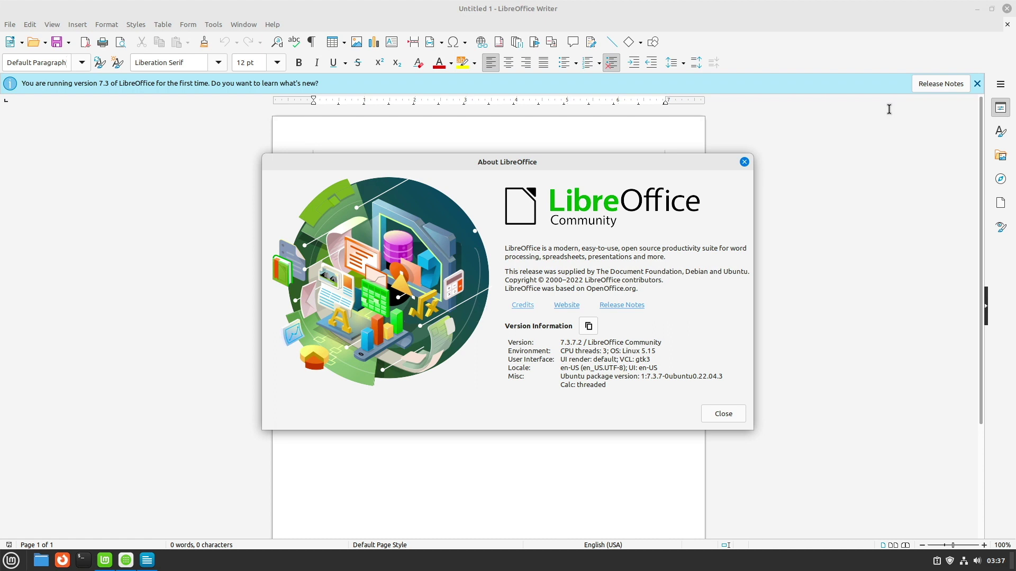
# Dismiss the About LibreOffice box showing version 7.3.7.2
pyautogui.click(1007, 9)
# Close Writer, search Software Manager for 'libreoffice', and open the Flathub LibreOffice package
pyautogui.click(1006, 8)
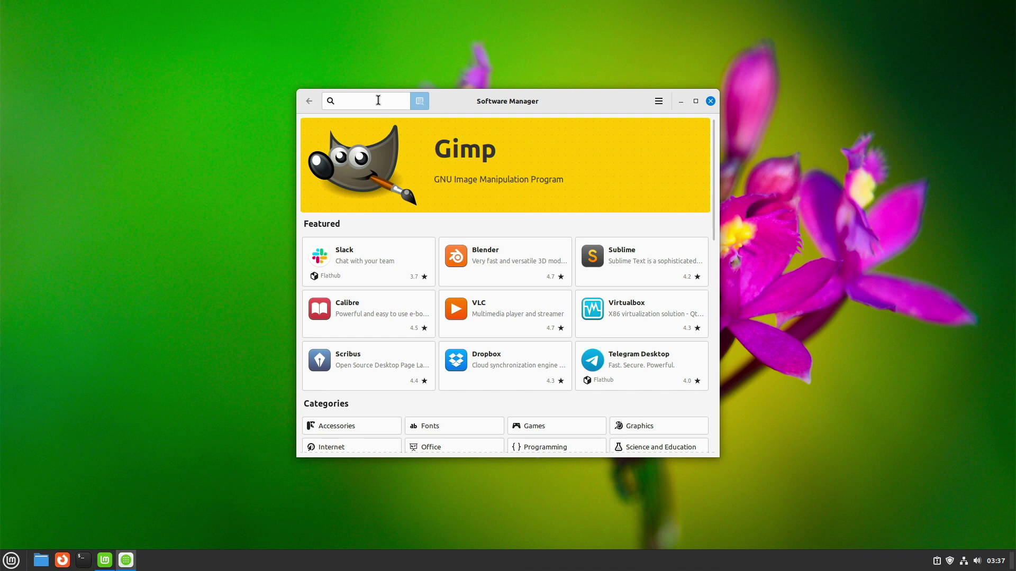
pyautogui.write('libreoffice')
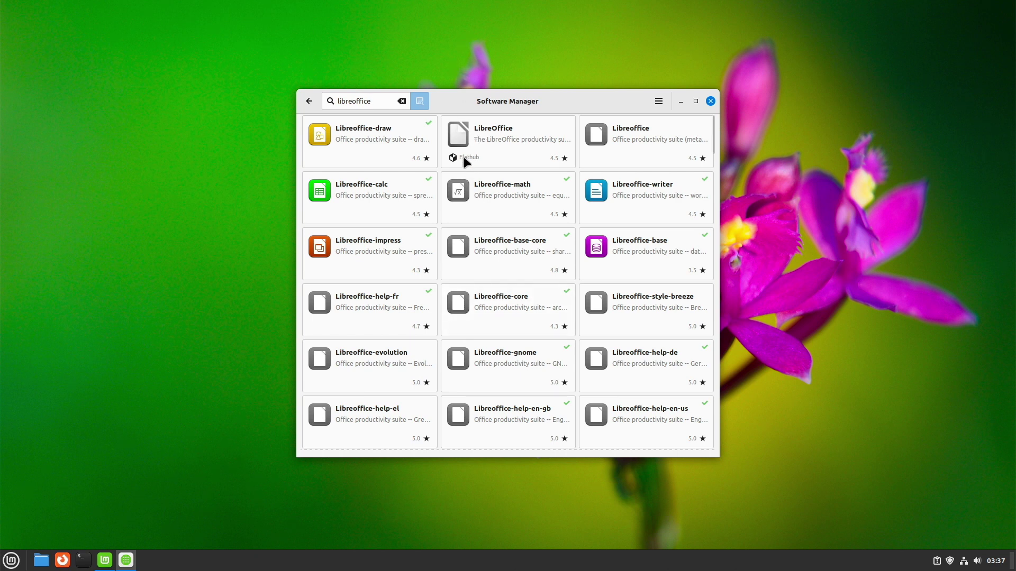
pyautogui.click(490, 135)
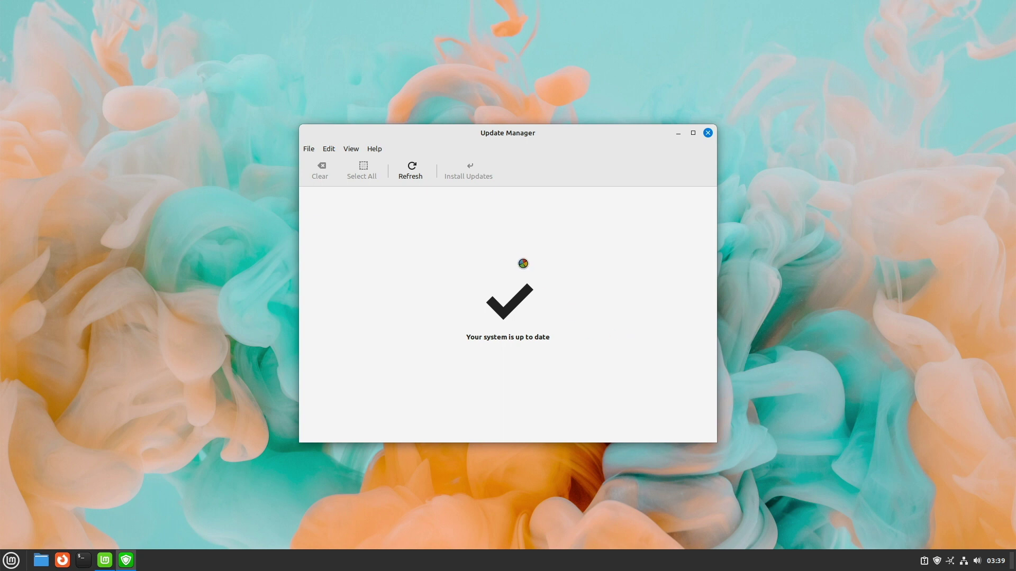
# Open the Linux Kernels list from Update Manager's View menu, accepting the kernel warning
pyautogui.click(347, 151)
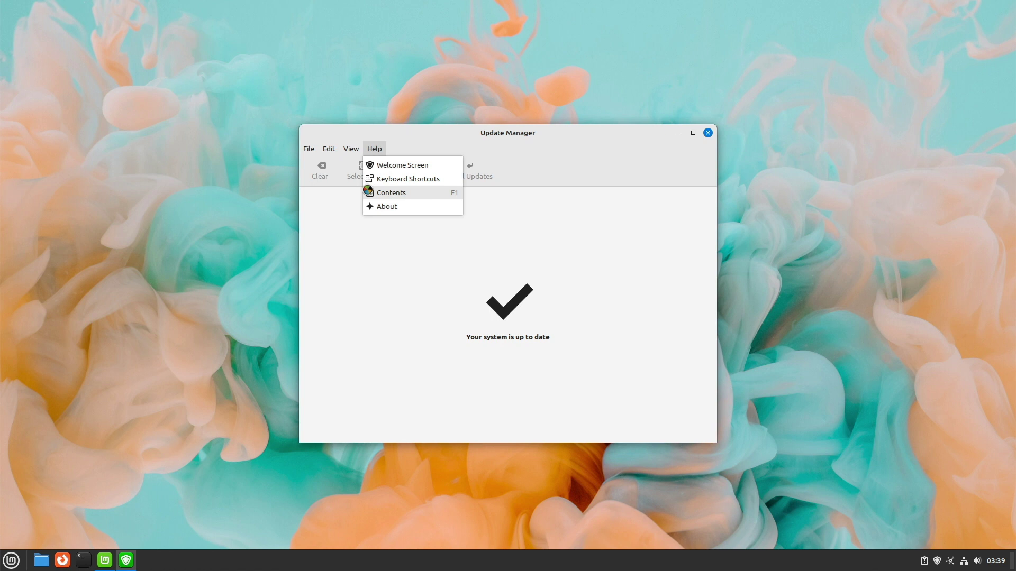
pyautogui.click(373, 207)
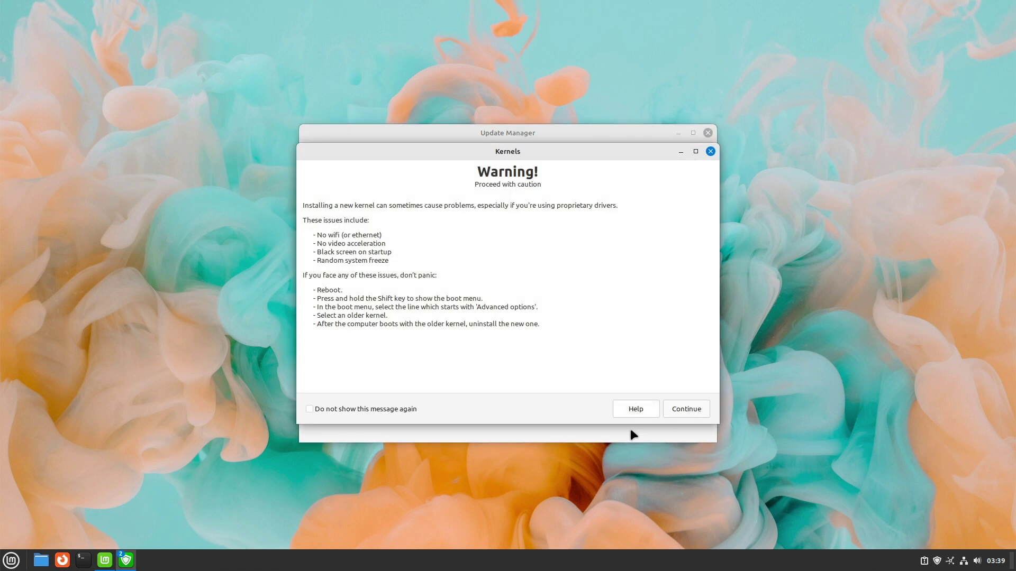
pyautogui.click(690, 410)
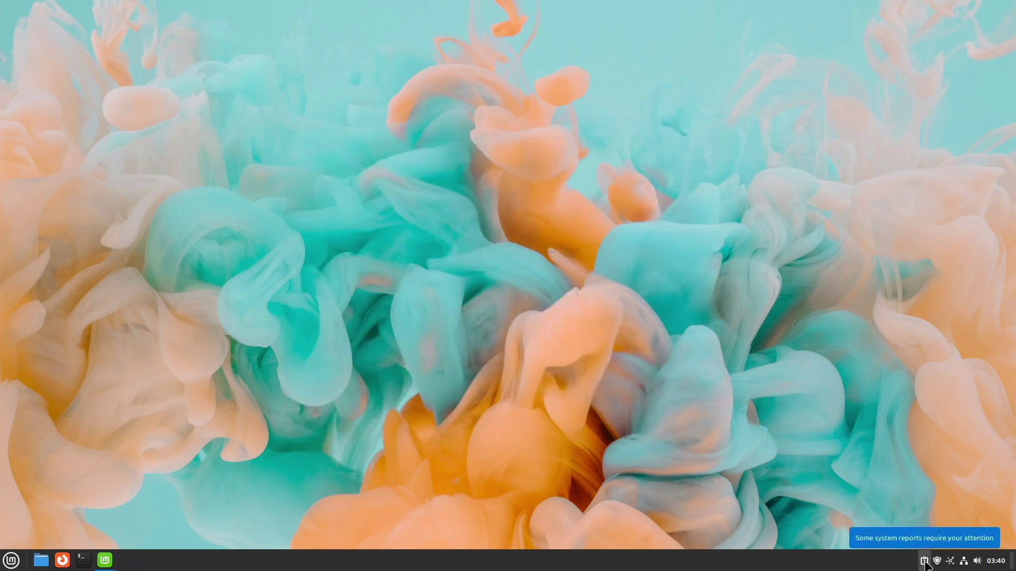
# Open the pending system reports and view the system restore setup report
pyautogui.click(924, 562)
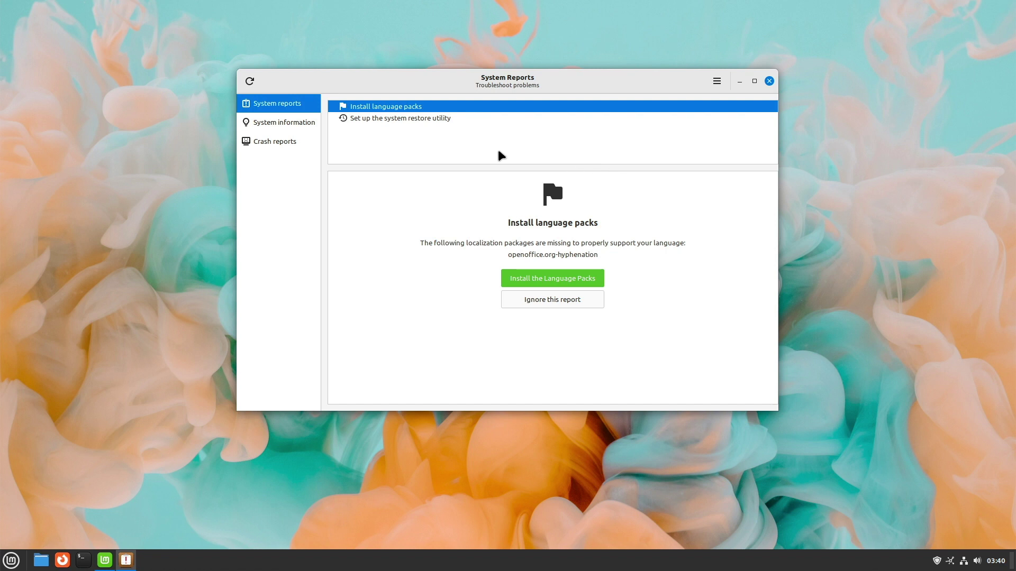
pyautogui.click(437, 119)
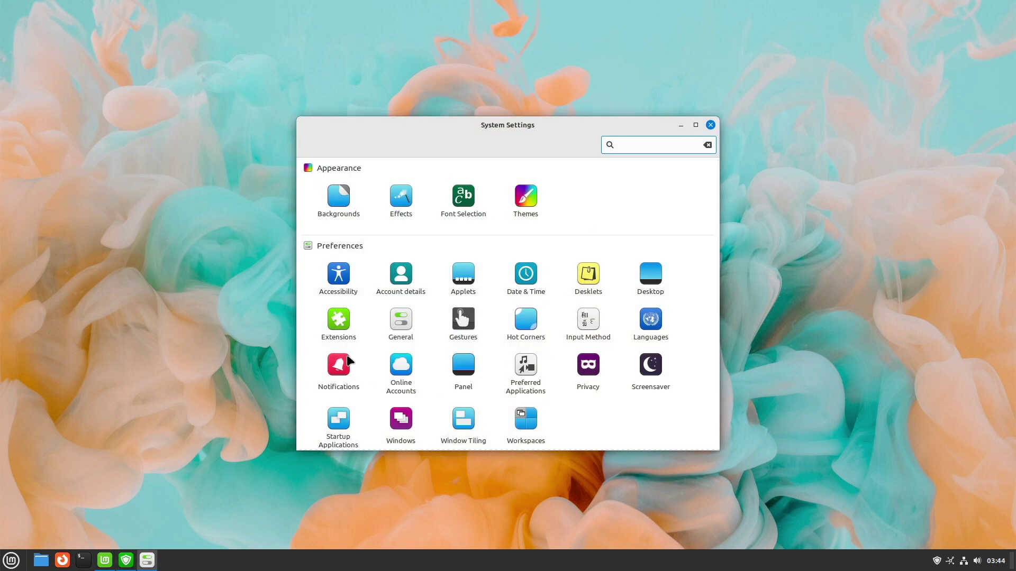
# Download and install the Transparent panels extension from the Extensions settings
pyautogui.click(334, 317)
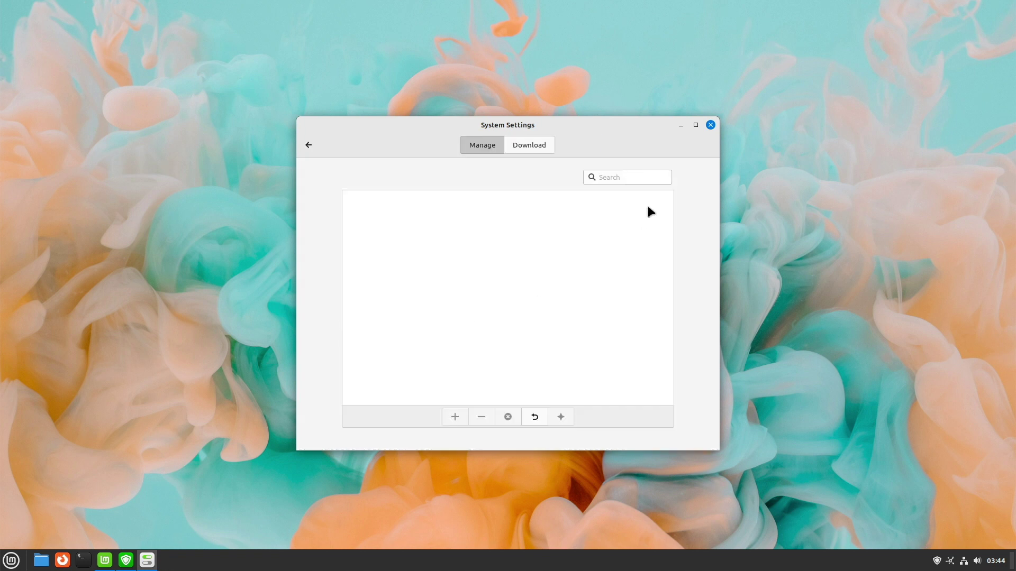
pyautogui.click(528, 144)
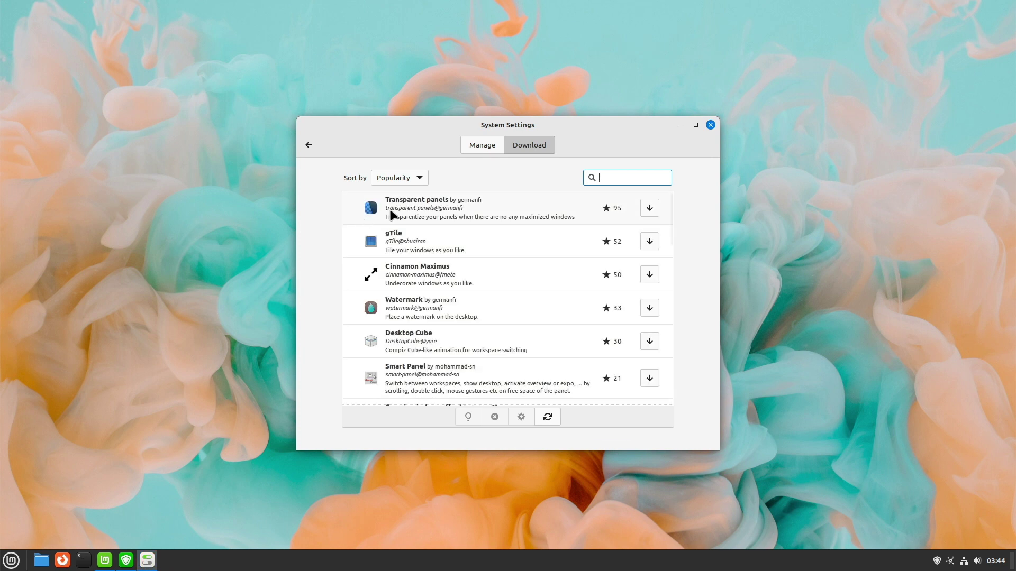
pyautogui.click(405, 207)
pyautogui.click(650, 208)
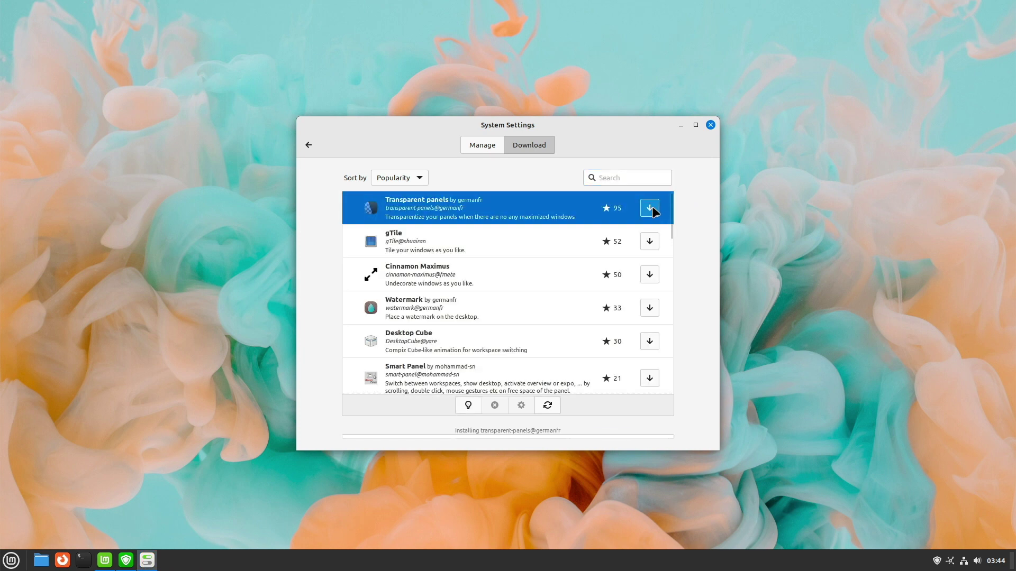
# Enable Transparent panels and set its transparency type to Semi-transparent
pyautogui.click(490, 146)
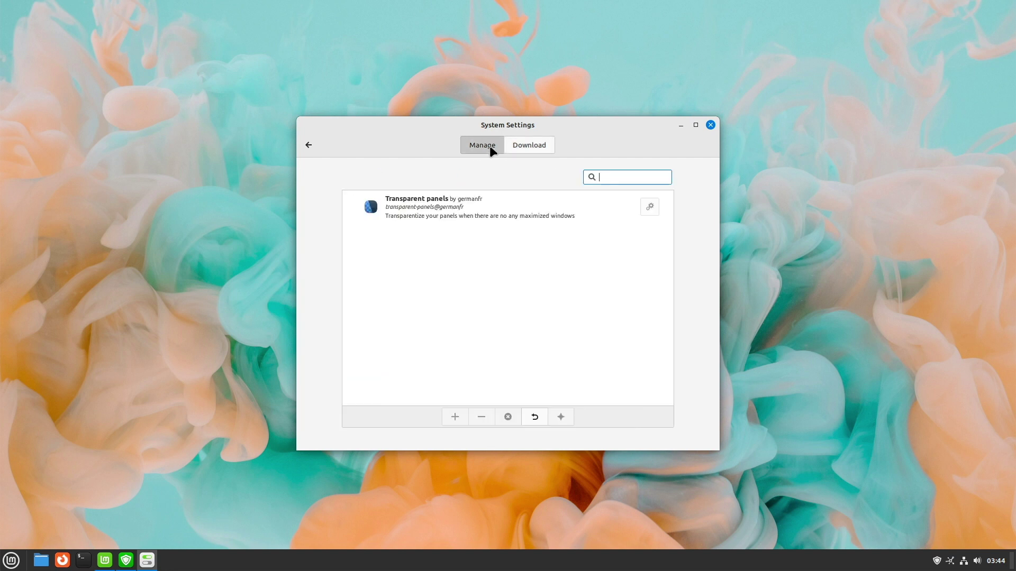
pyautogui.click(495, 217)
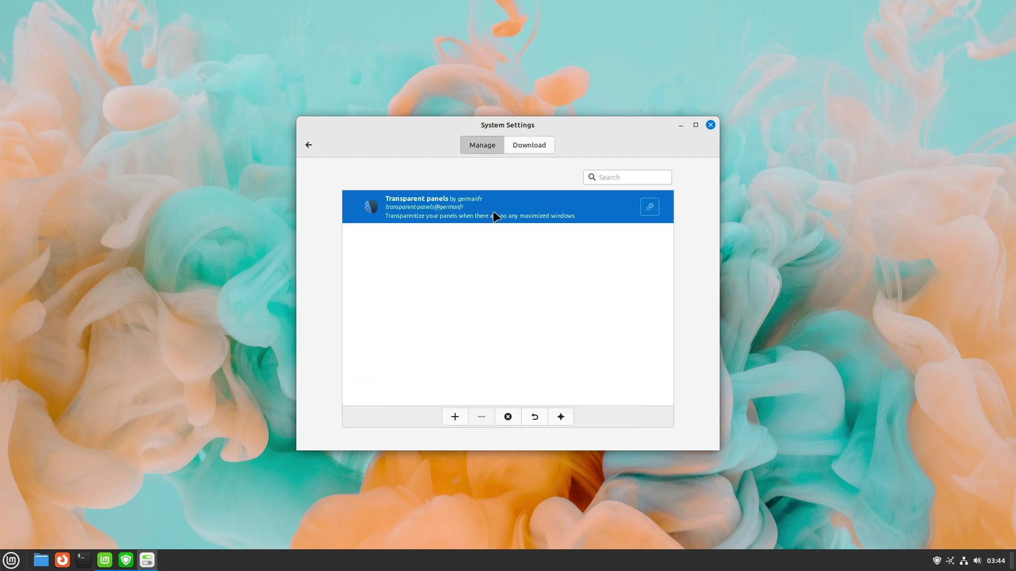
pyautogui.click(454, 418)
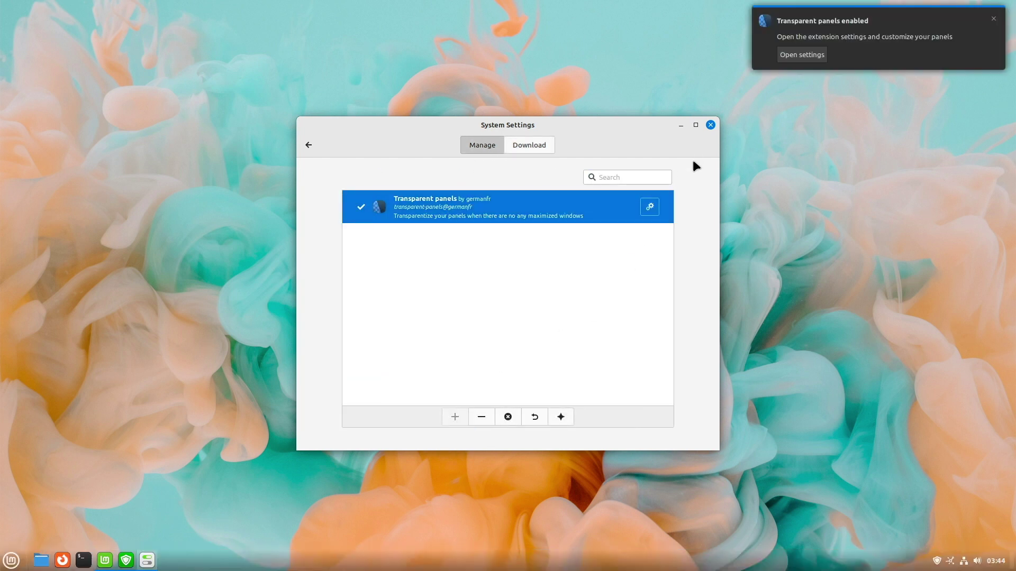
pyautogui.click(650, 208)
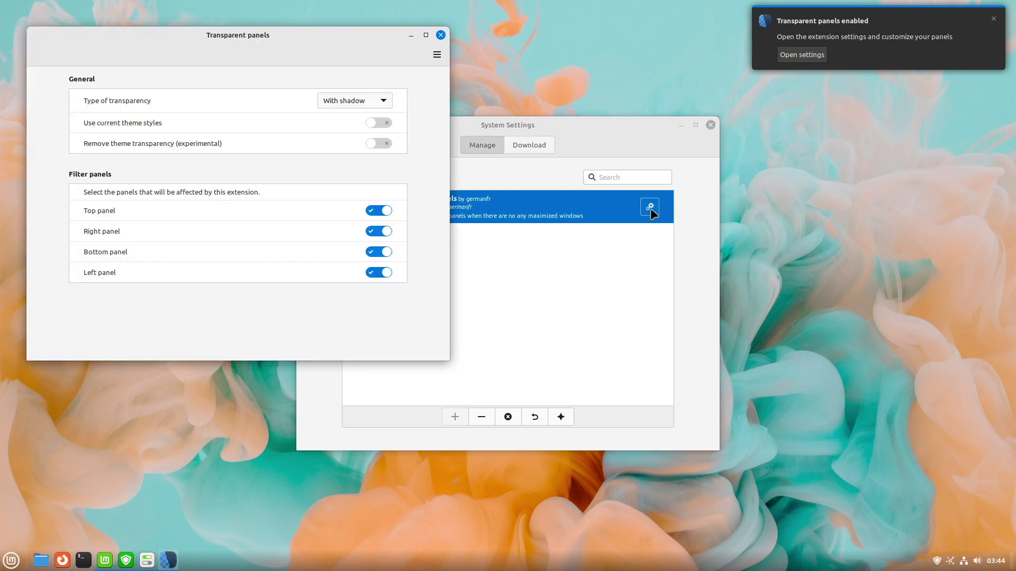
pyautogui.click(349, 103)
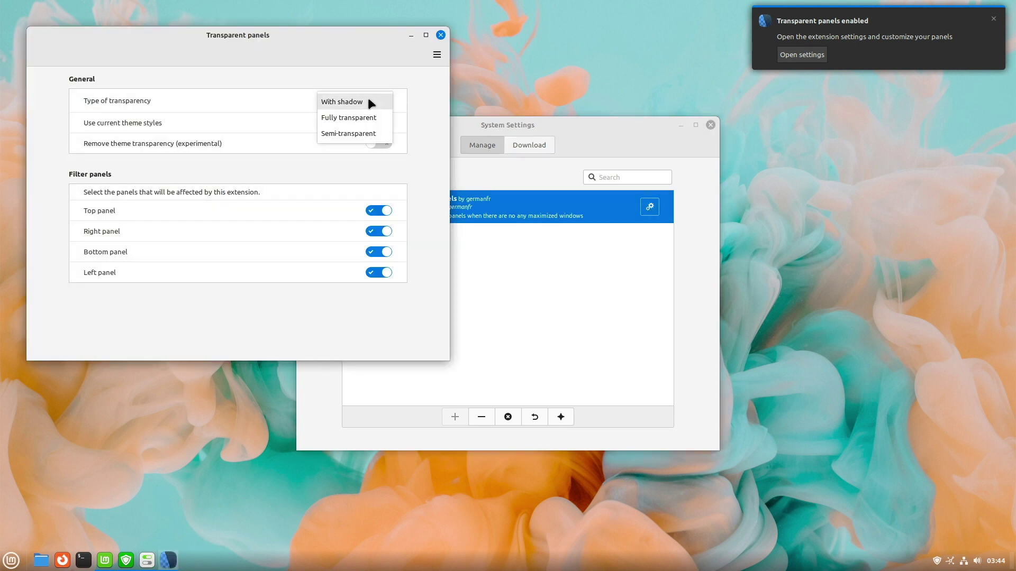
pyautogui.click(351, 133)
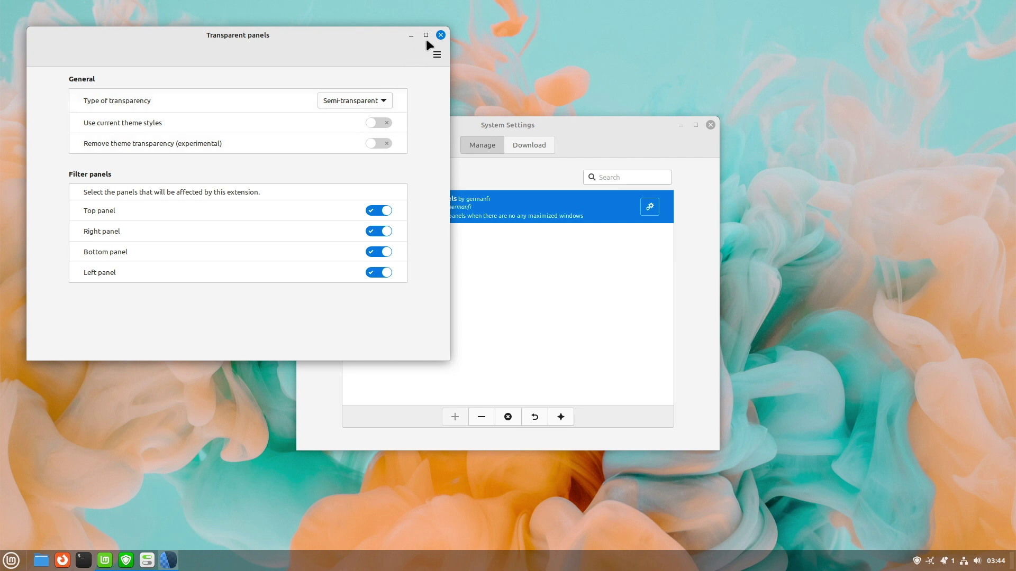
pyautogui.click(440, 35)
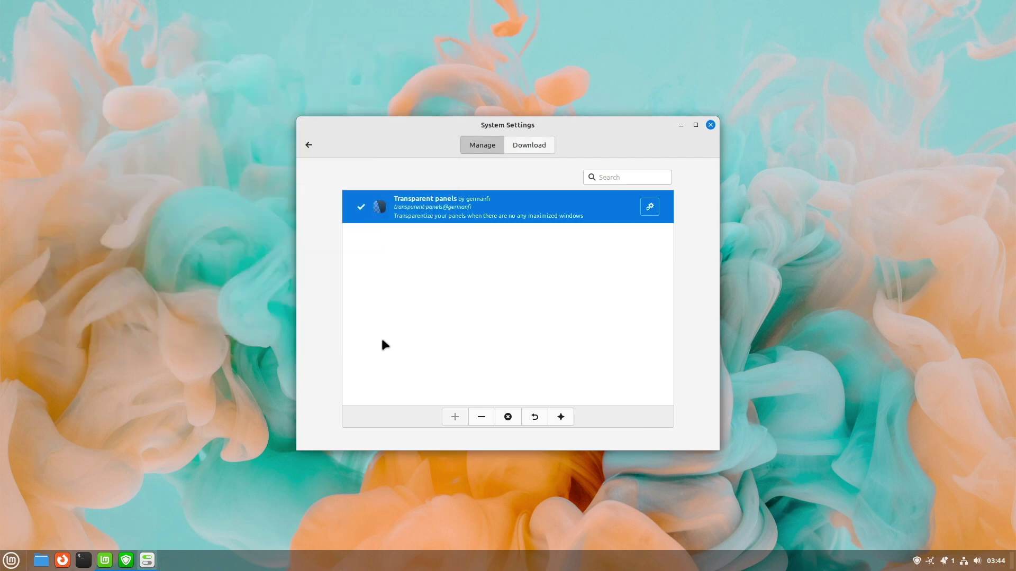
pyautogui.click(309, 145)
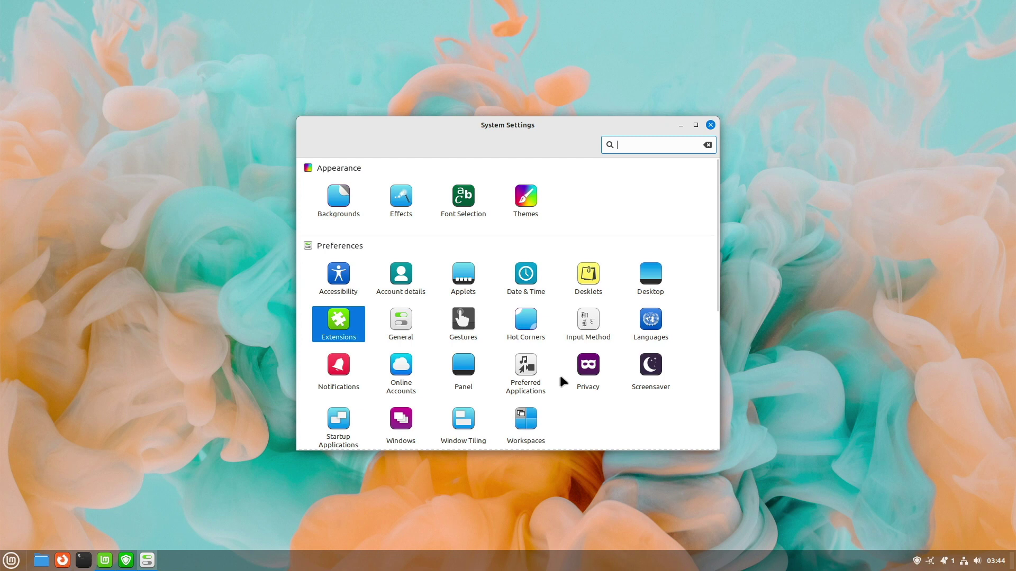
# Turn off internet connectivity checking in the Privacy settings
pyautogui.click(588, 364)
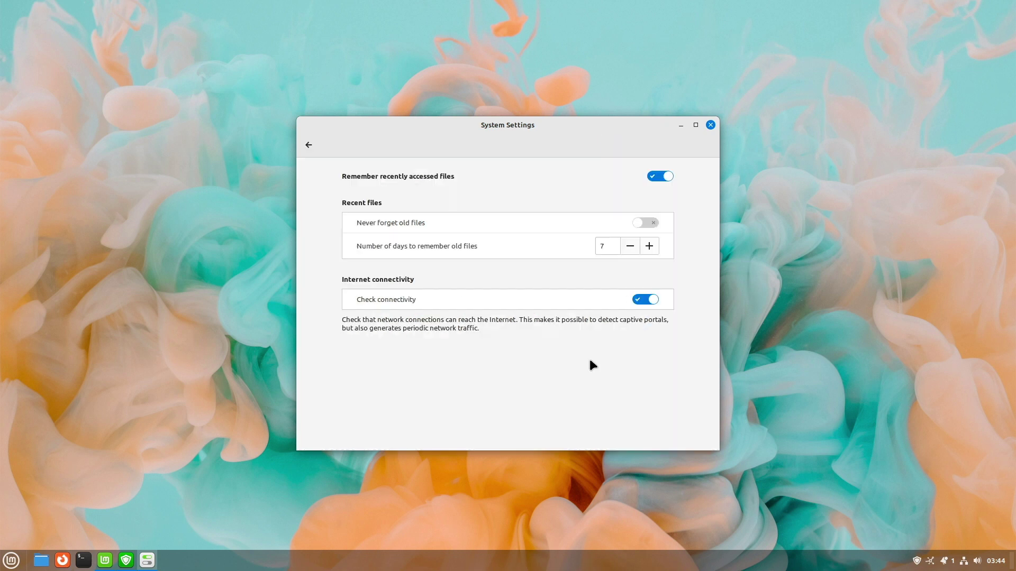
pyautogui.click(642, 300)
pyautogui.click(310, 146)
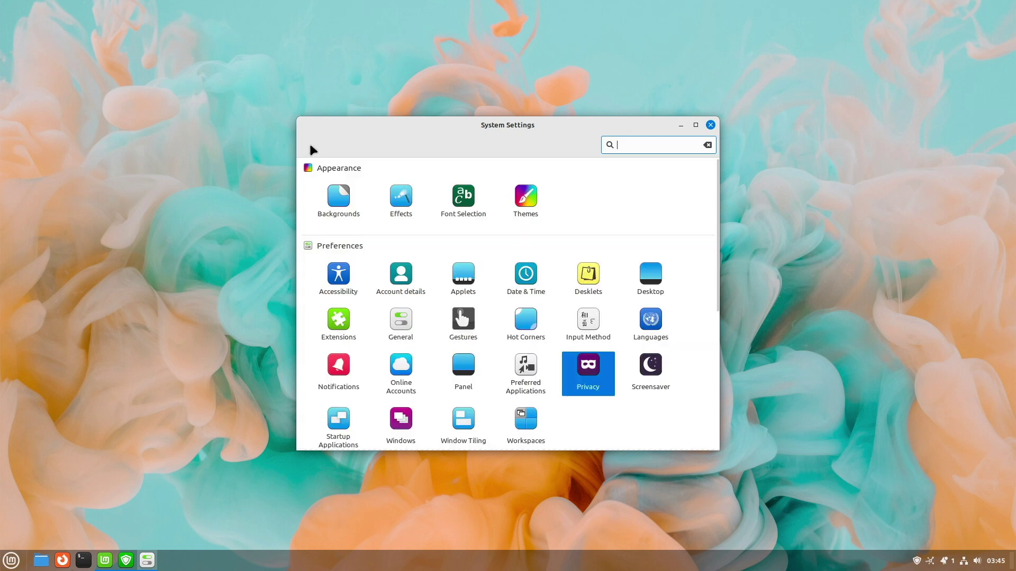
# Browse the list of providers in Online Accounts
pyautogui.click(405, 367)
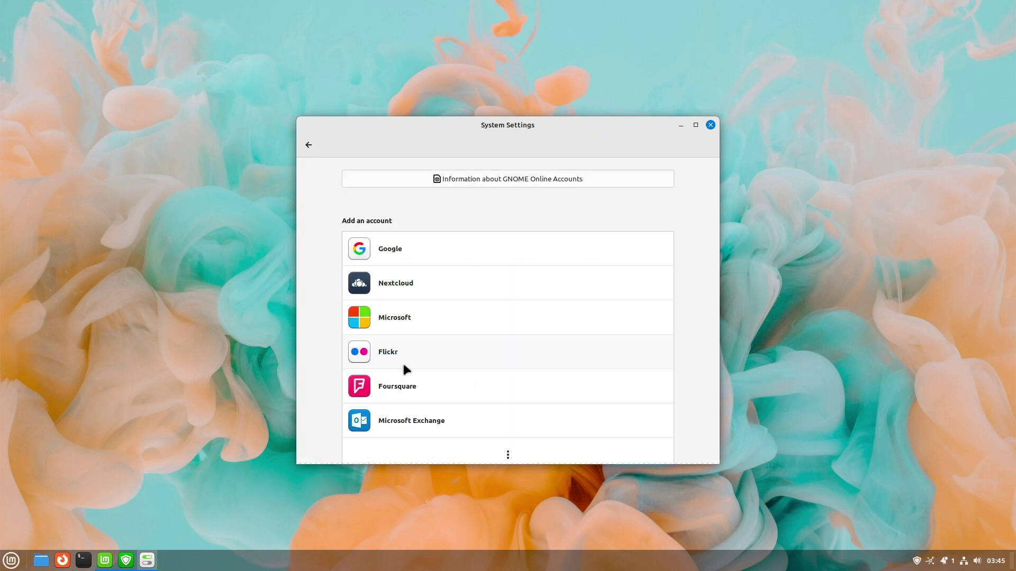
pyautogui.scroll(-2, 334, 351)
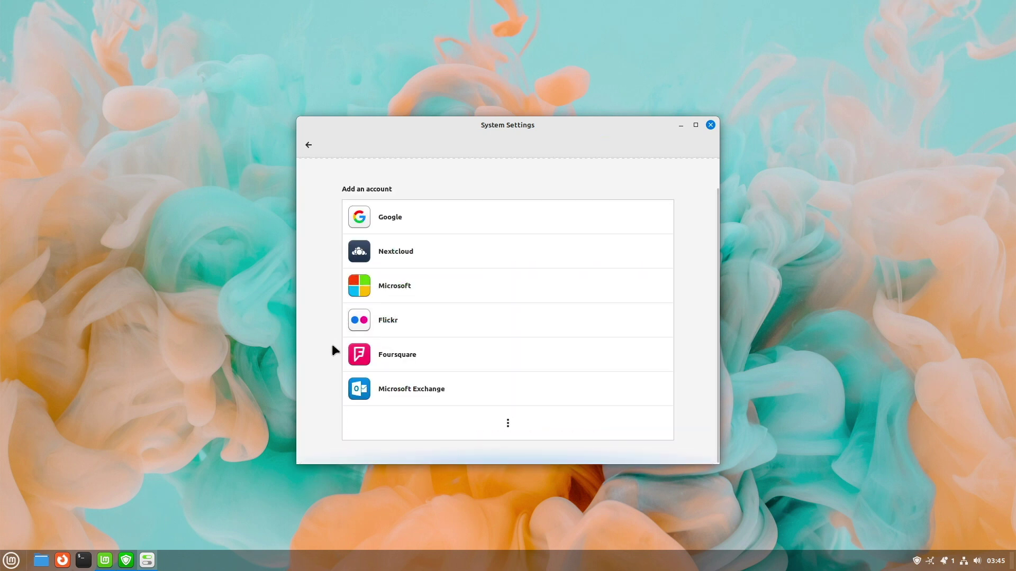
pyautogui.scroll(2, 335, 350)
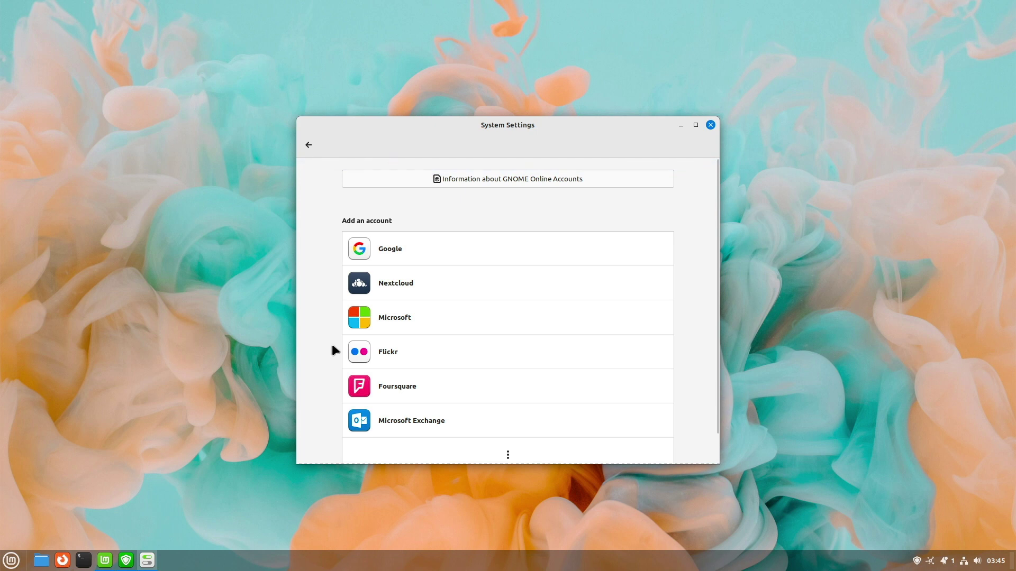
pyautogui.click(309, 146)
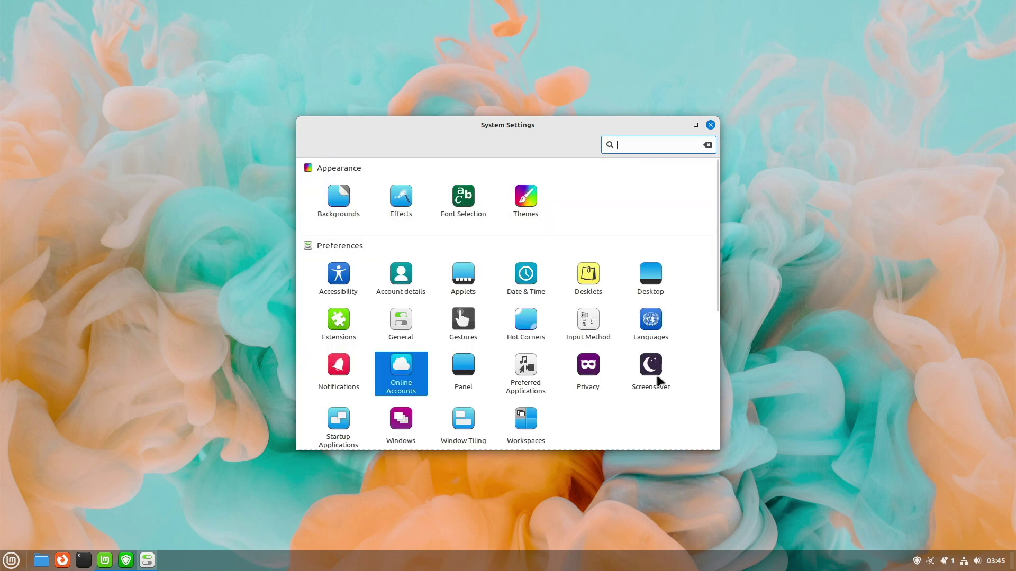
# Review the Power Management settings and the System Info summary under Hardware
pyautogui.scroll(-2, 656, 383)
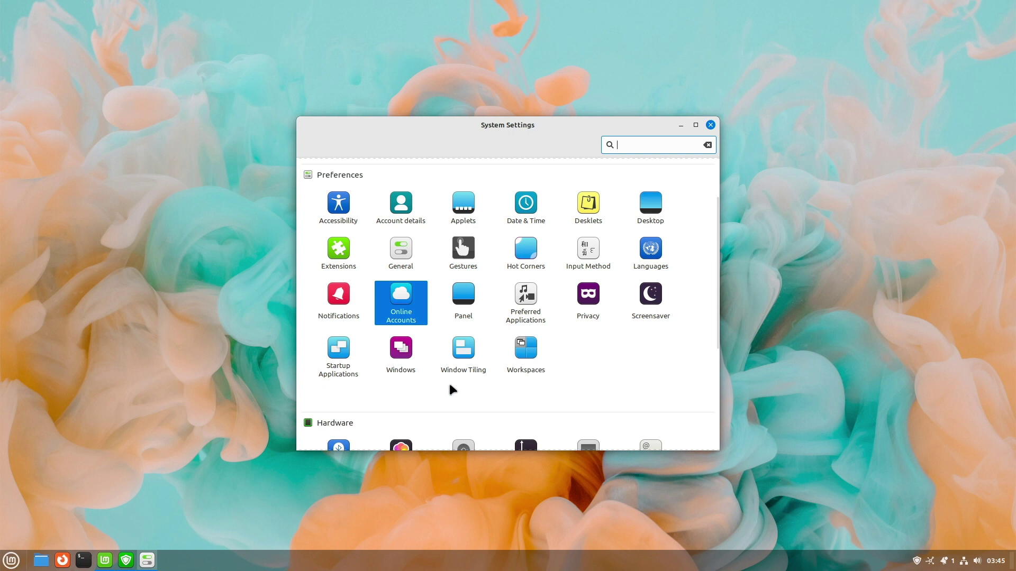
pyautogui.scroll(-5, 591, 352)
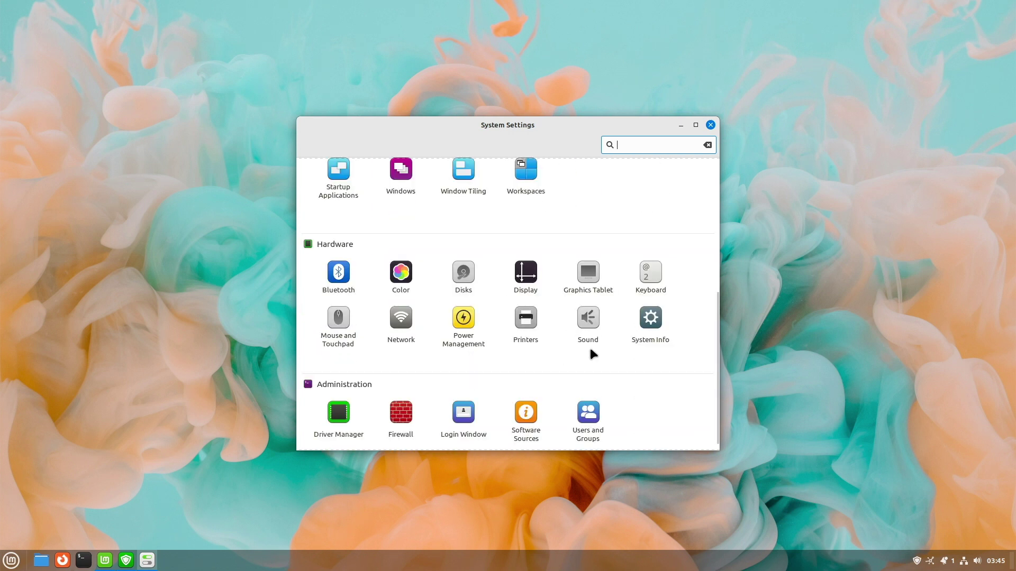
pyautogui.click(464, 320)
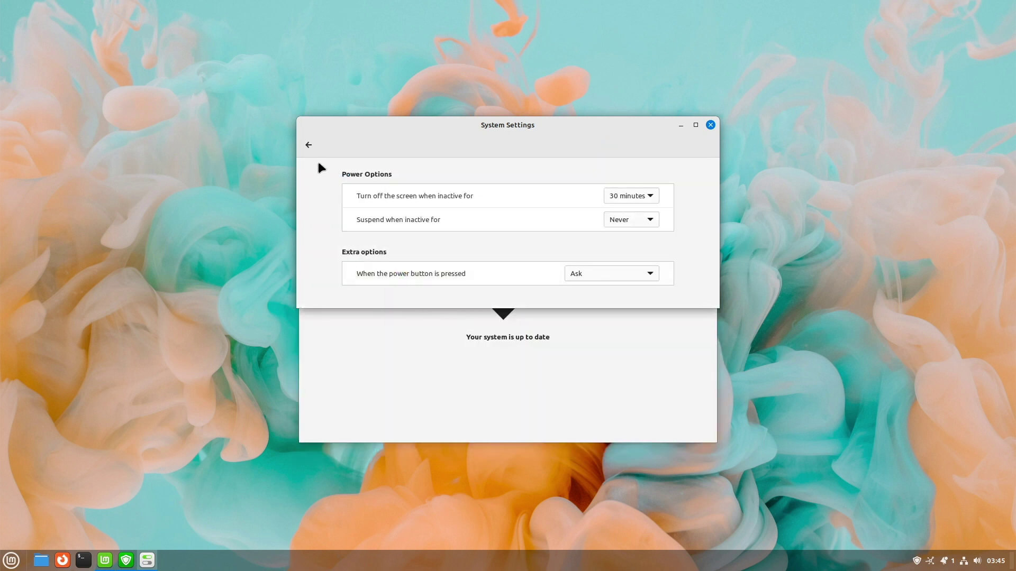
pyautogui.click(306, 146)
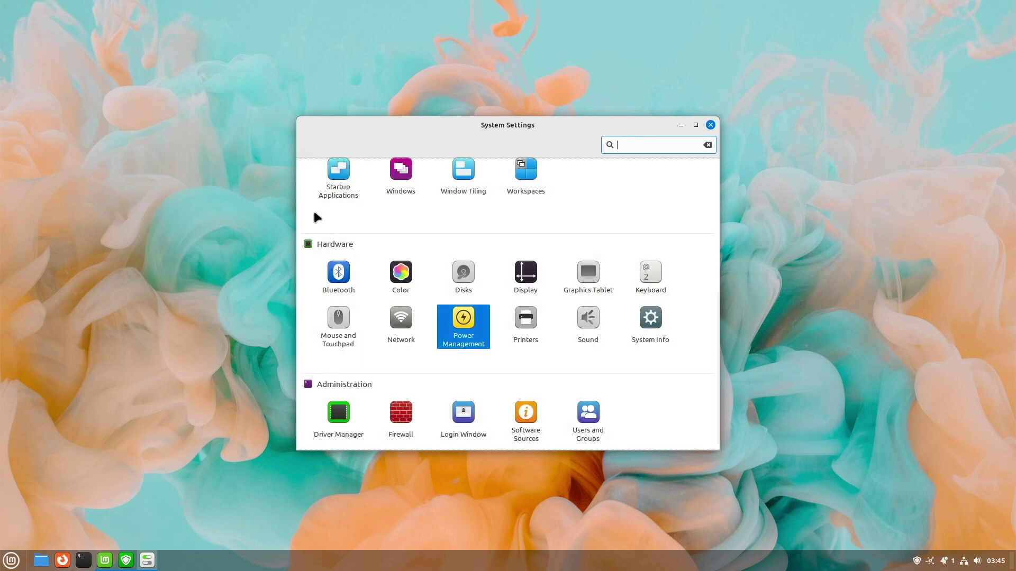
pyautogui.click(652, 317)
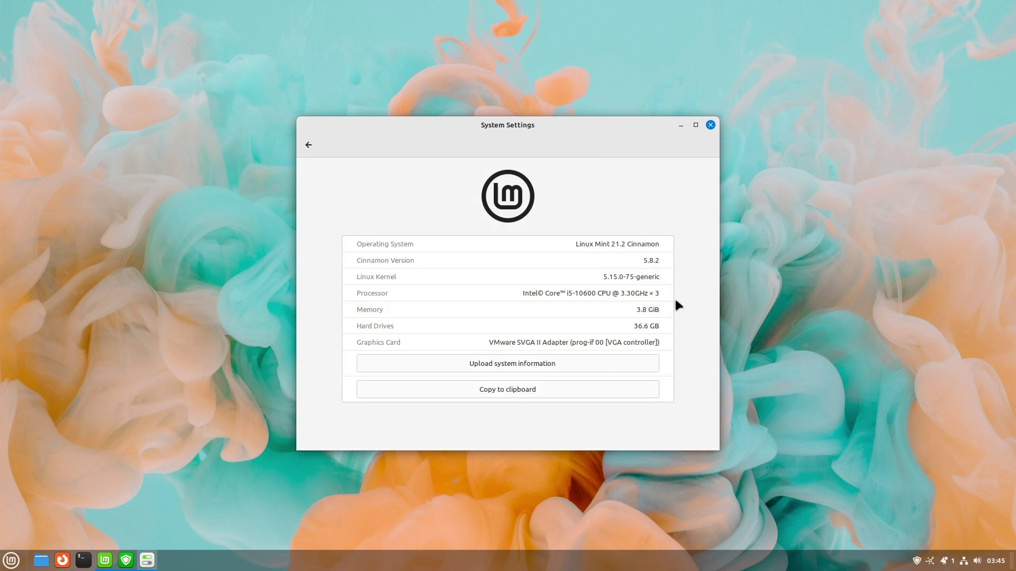
pyautogui.click(309, 147)
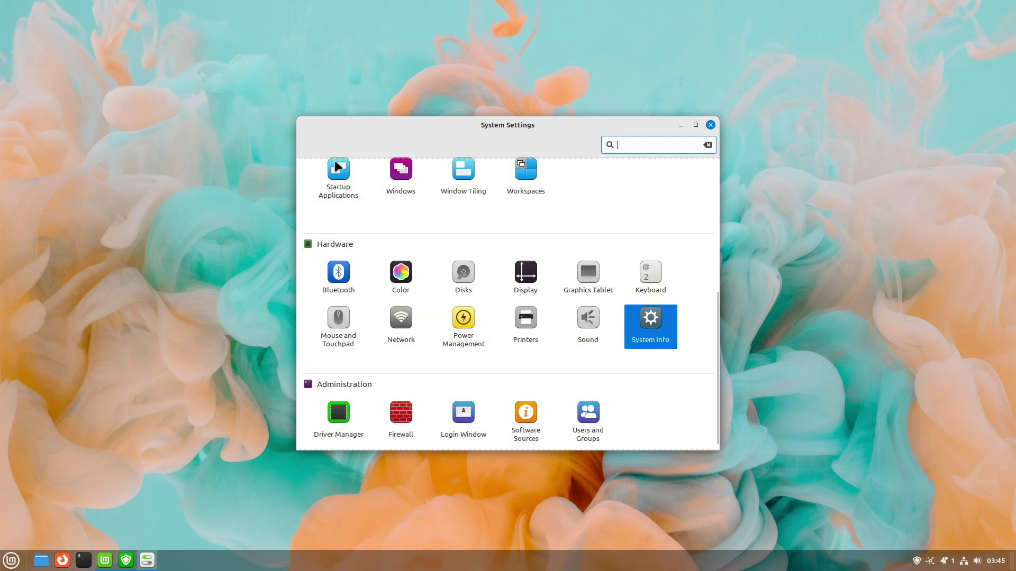
# Run Driver Manager, which reports no additional drivers needed, and close it
pyautogui.scroll(-1, 648, 394)
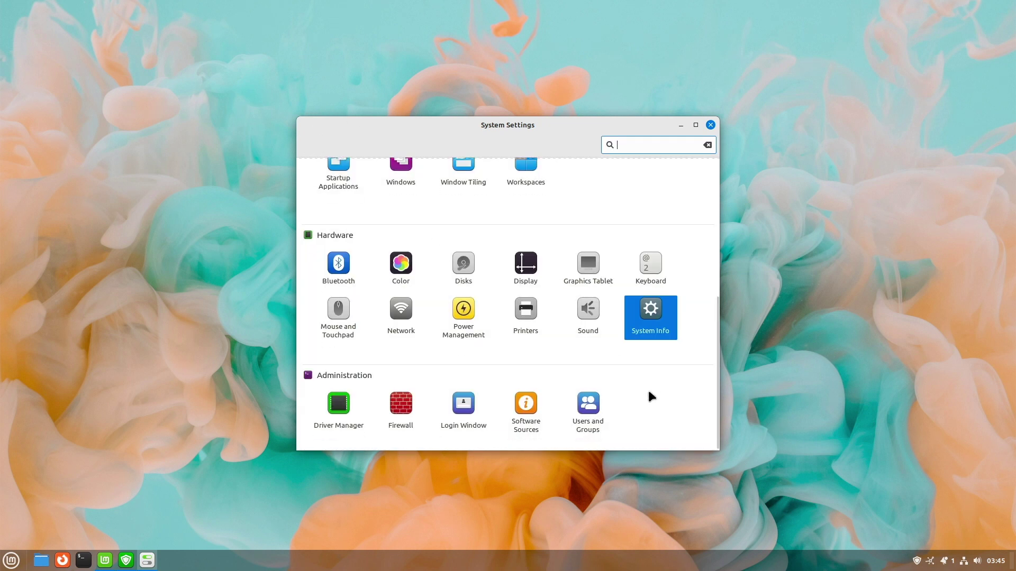
pyautogui.click(337, 405)
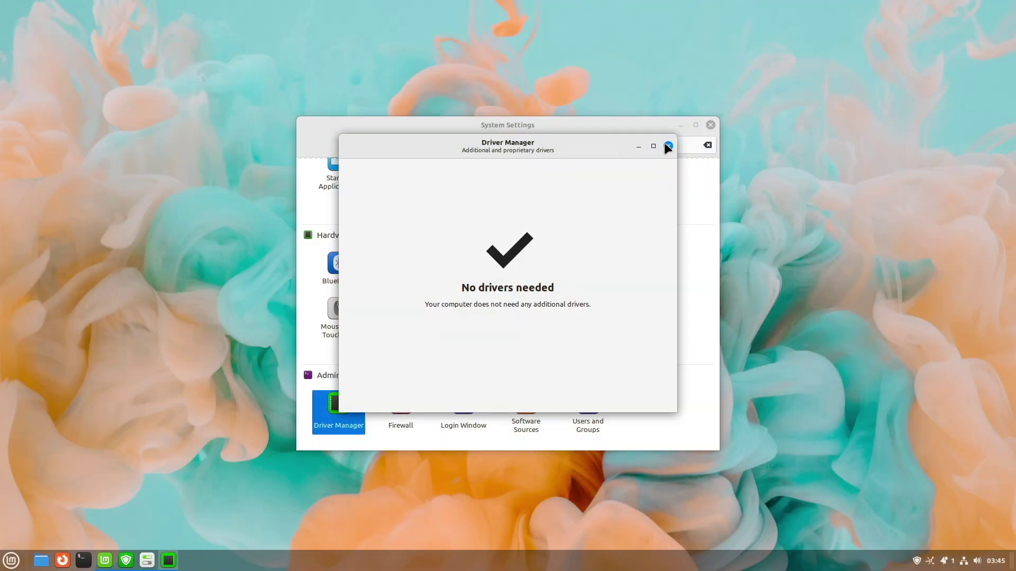
pyautogui.click(667, 145)
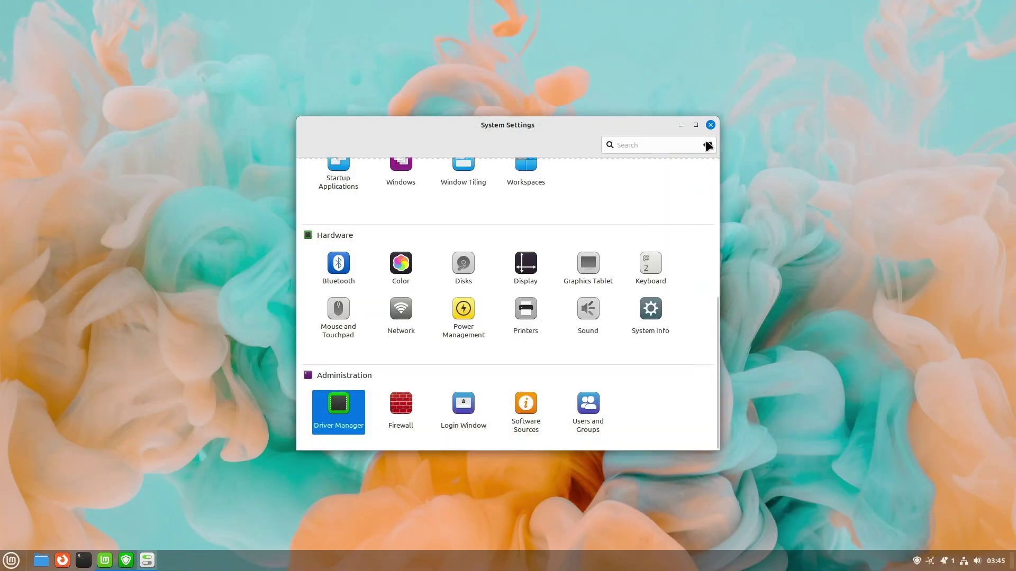
# Open Themes and switch the appearance from Mixed to Dark
pyautogui.scroll(2, 630, 338)
pyautogui.scroll(4, 624, 338)
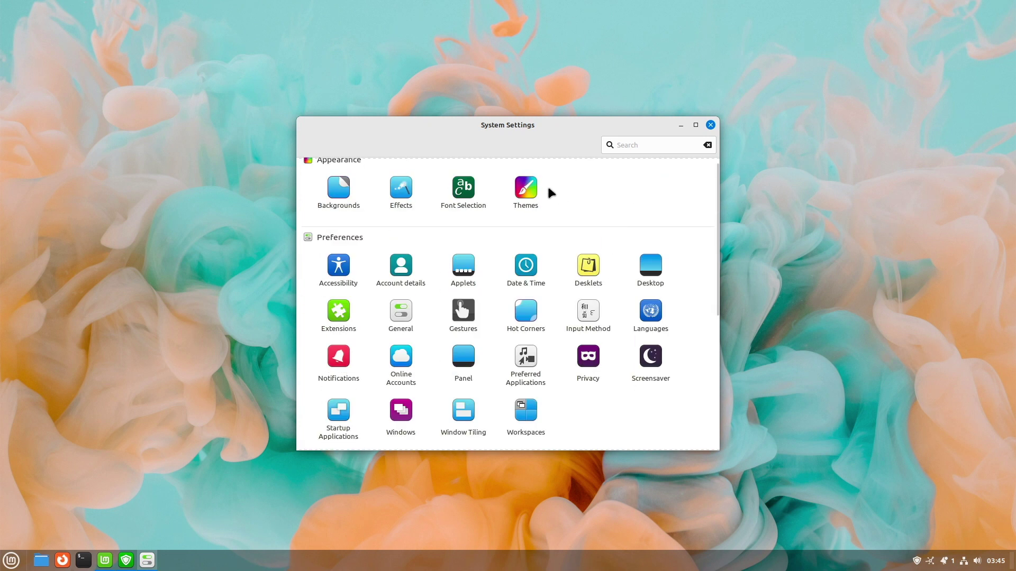
pyautogui.click(523, 187)
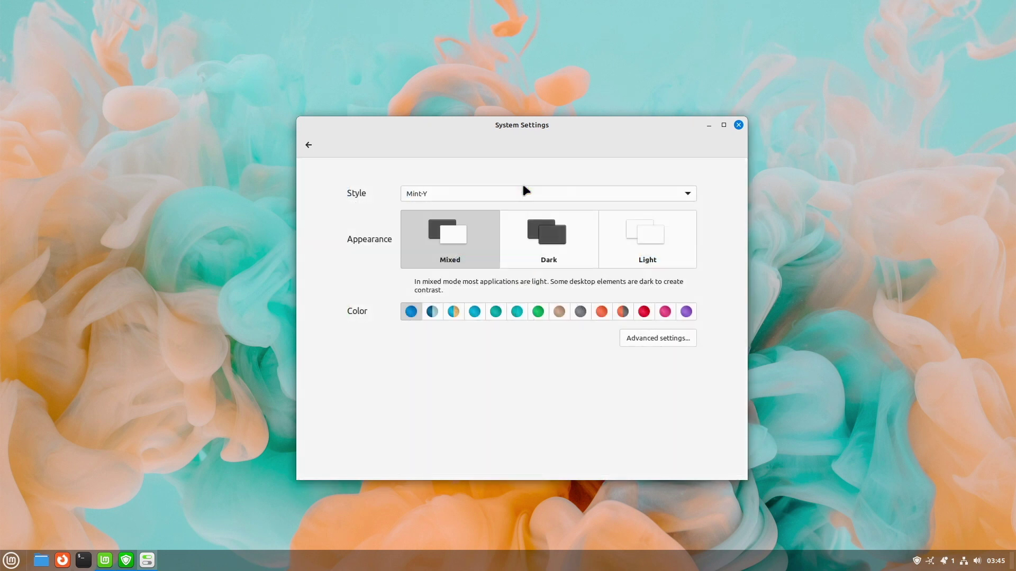
pyautogui.click(527, 245)
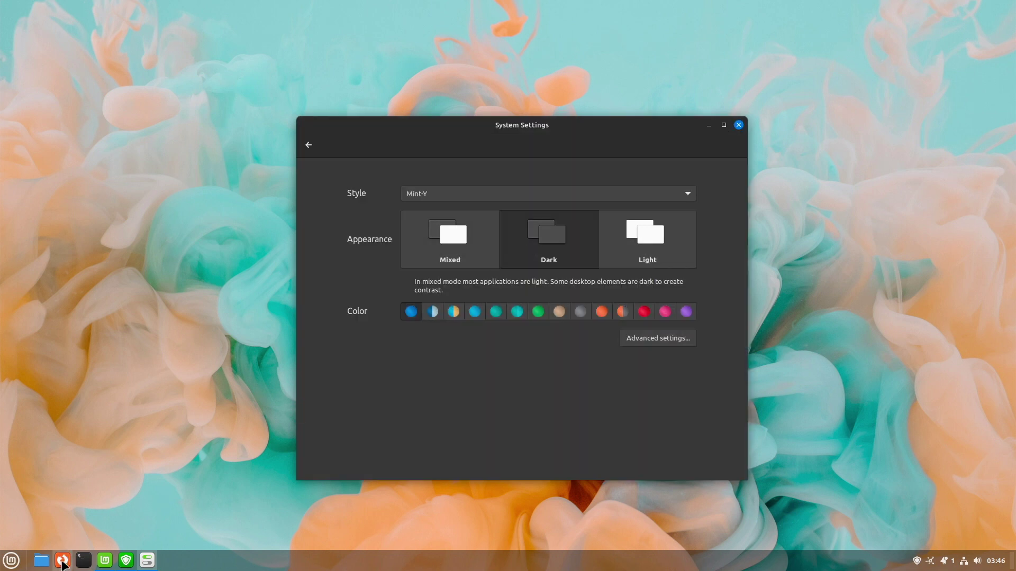
# Open a Home-folder file manager and a terminal, then launch LibreOffice Calc from Office
pyautogui.click(41, 561)
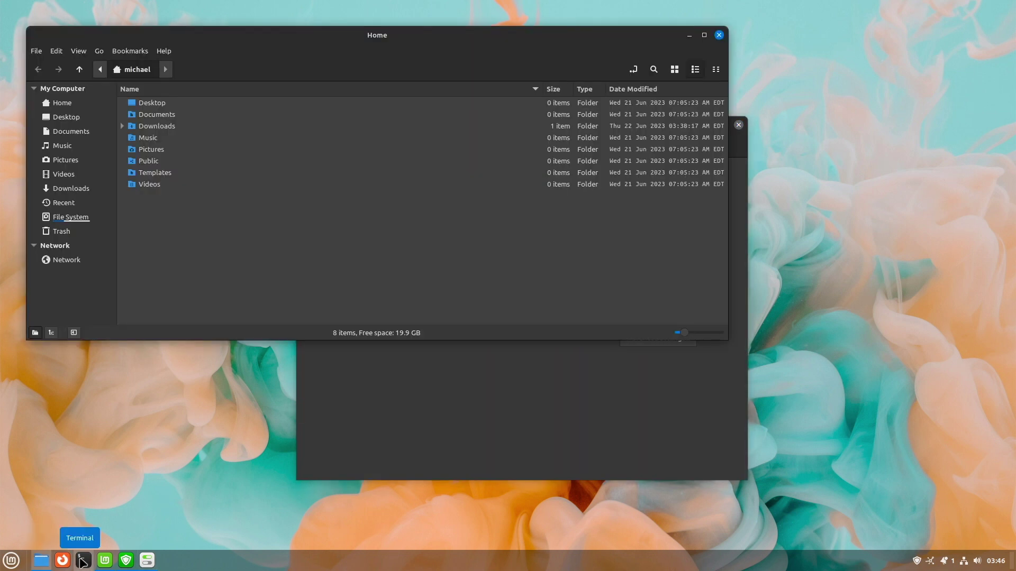
pyautogui.hotkey('ctrl', 'alt', 't')
pyautogui.moveTo(149, 560)
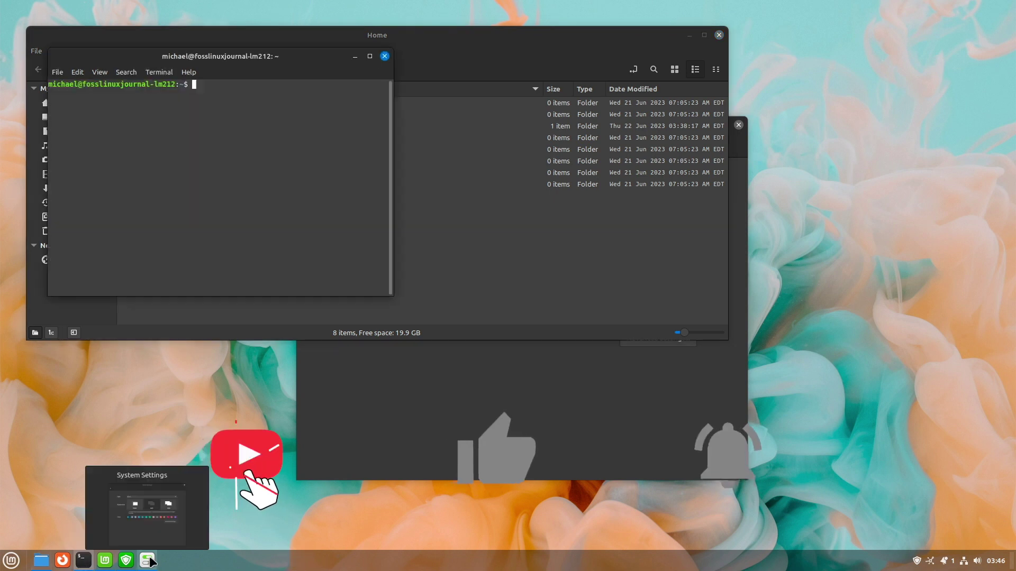
pyautogui.click(11, 560)
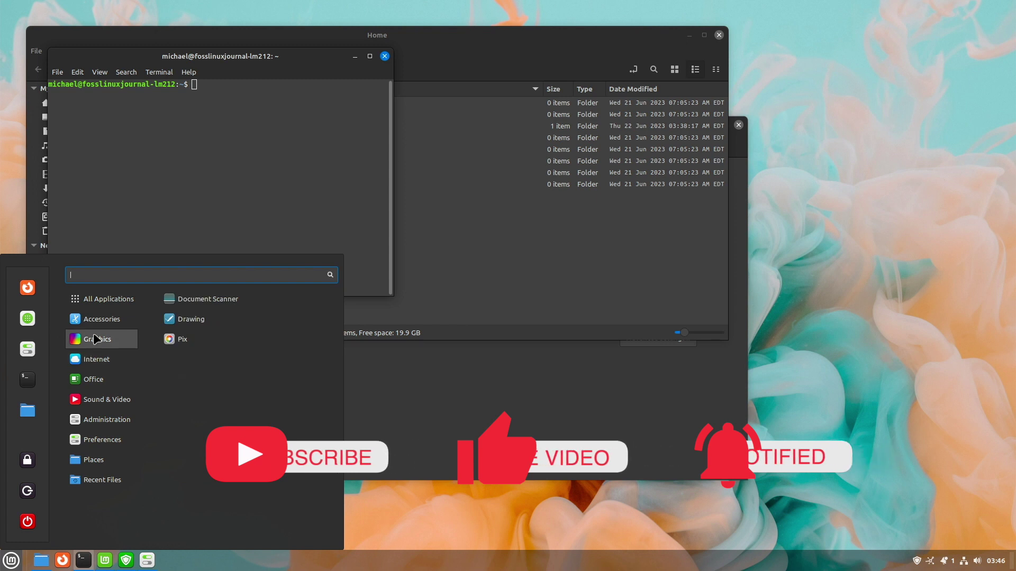
pyautogui.moveTo(100, 383)
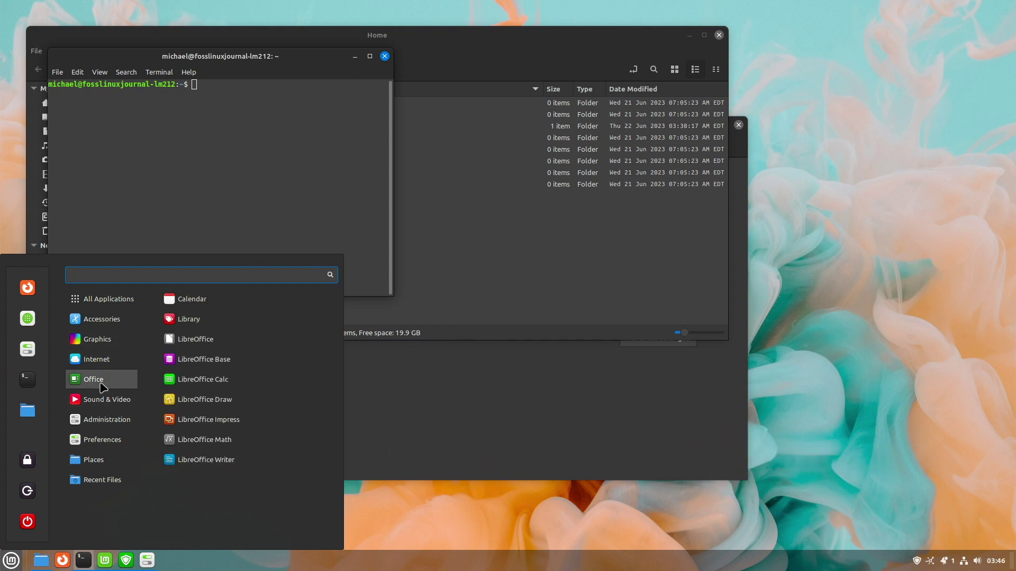
pyautogui.click(198, 386)
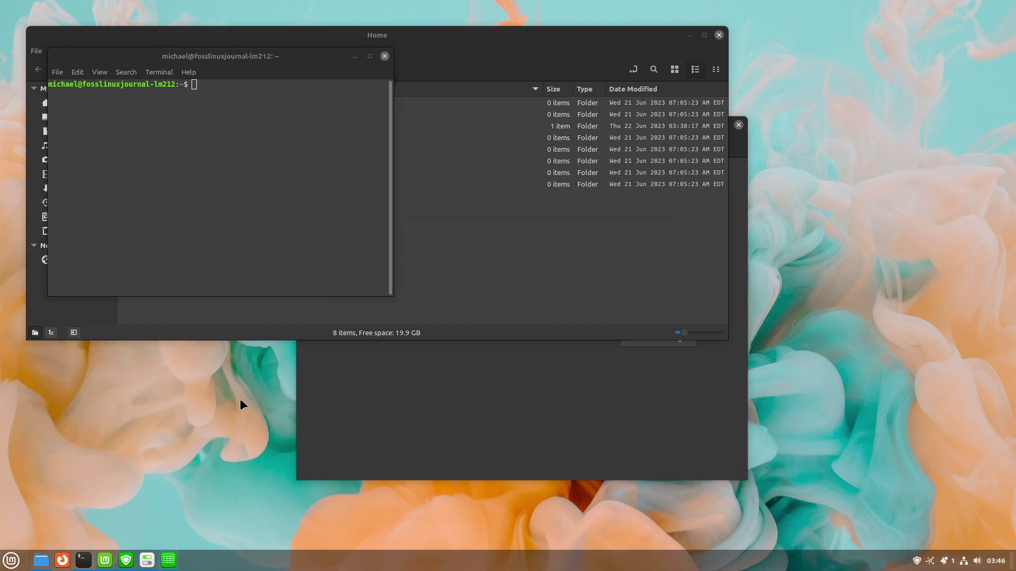